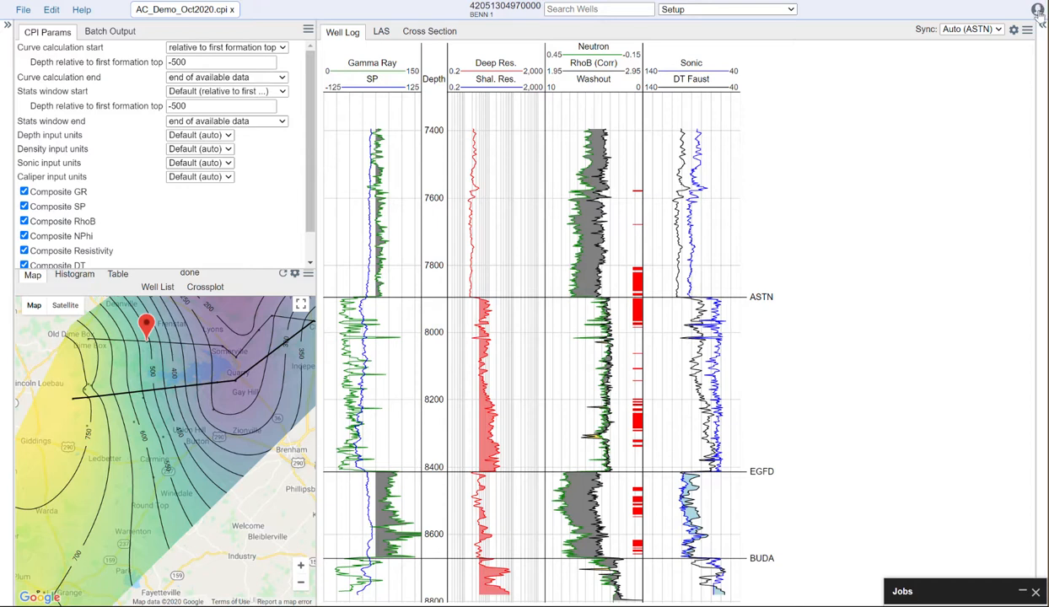
Step: Open the CPI configuration and display its built-in aliases.yaml file
left_click(1037, 10)
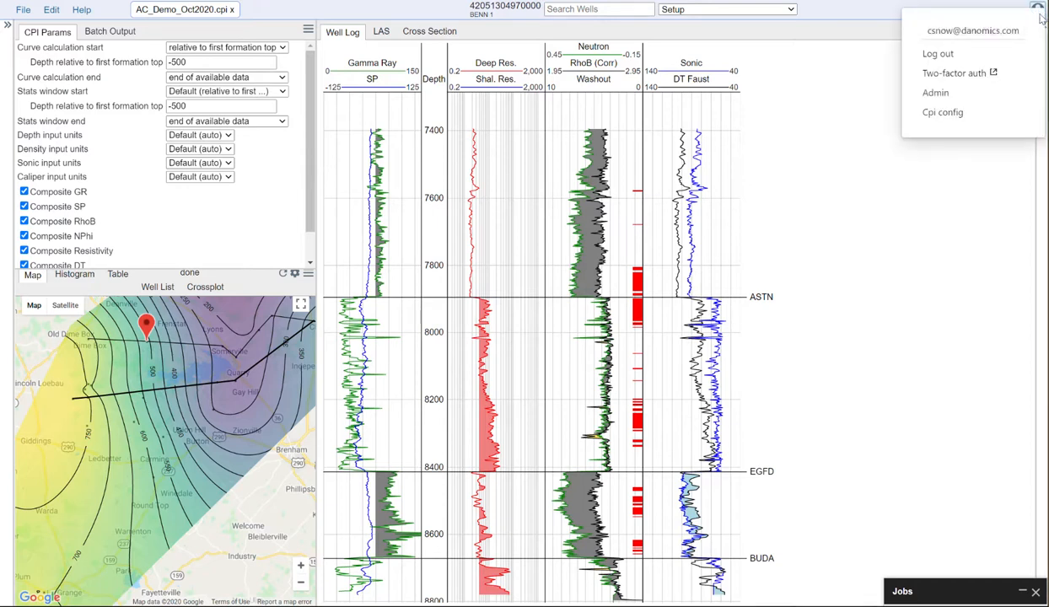
left_click(942, 113)
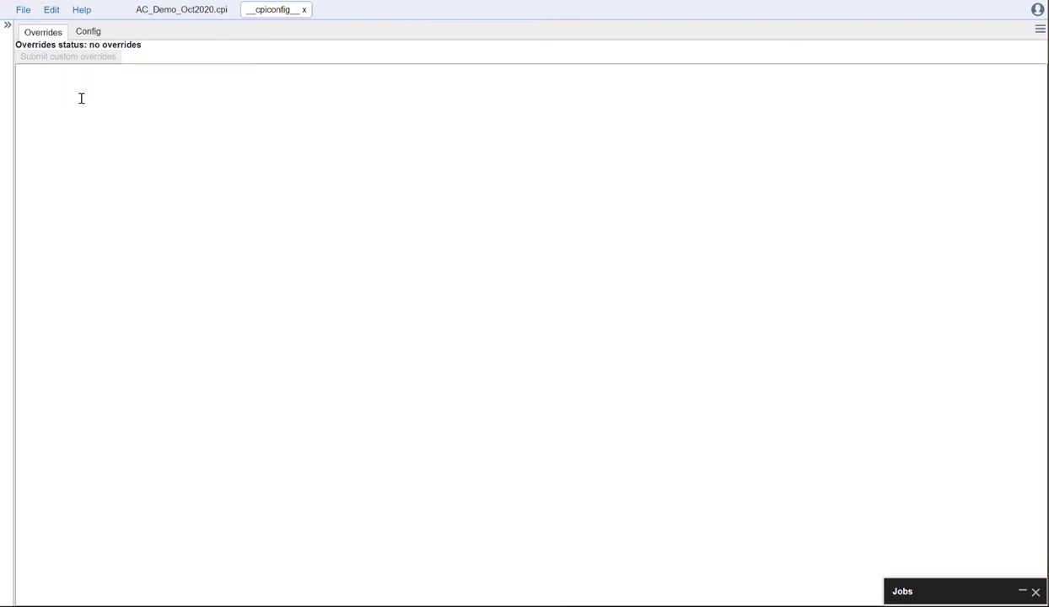
left_click(89, 32)
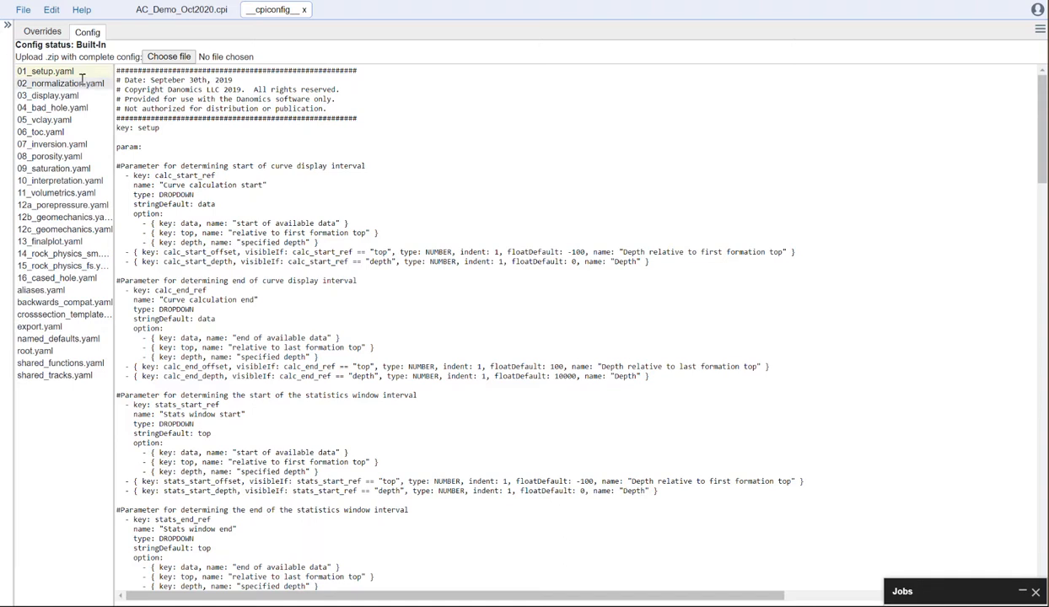
left_click(61, 292)
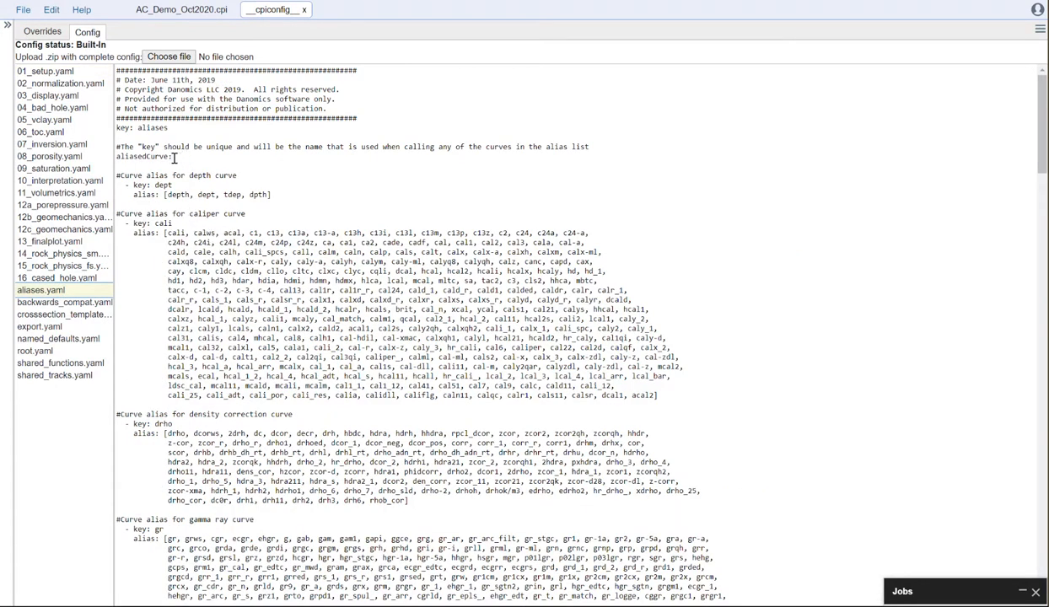
Step: Copy the "aliasedCurve:" line from aliases.yaml into the empty custom overrides
left_click_drag(174, 157, 120, 157)
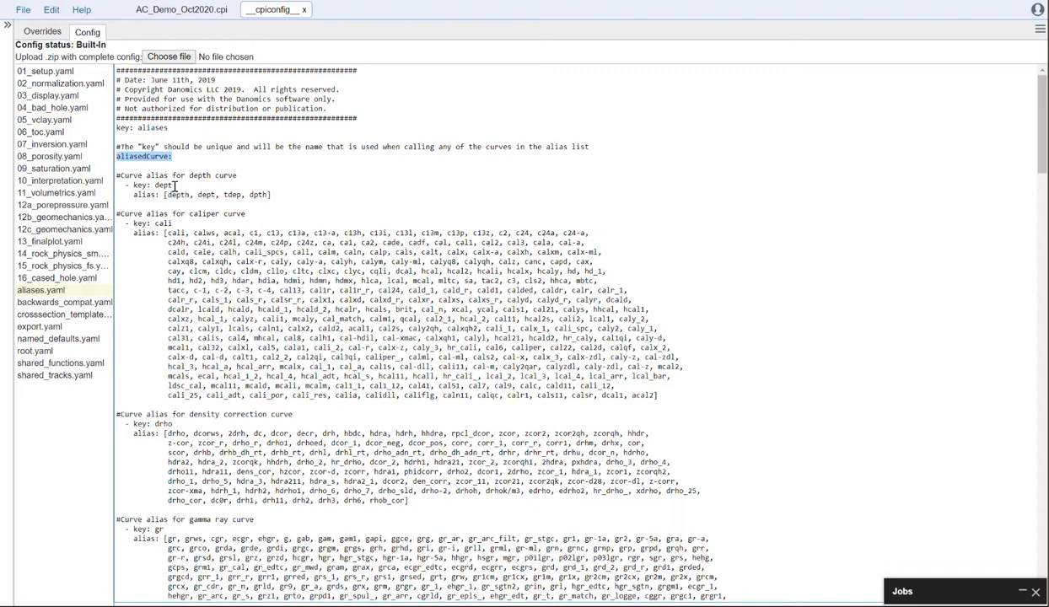
left_click(44, 34)
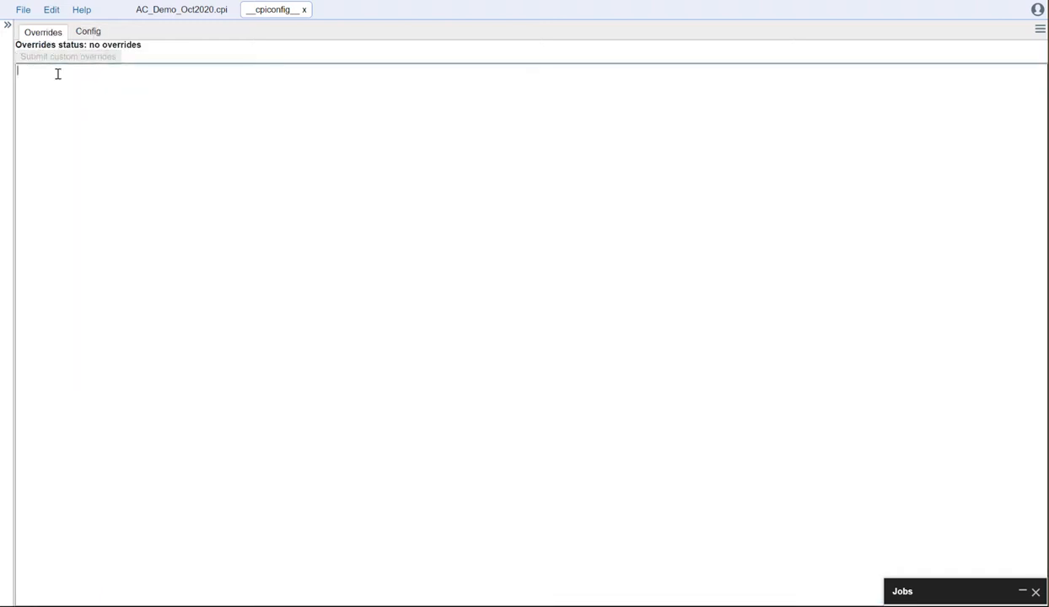
left_click(57, 74)
type("aliasedCurve:")
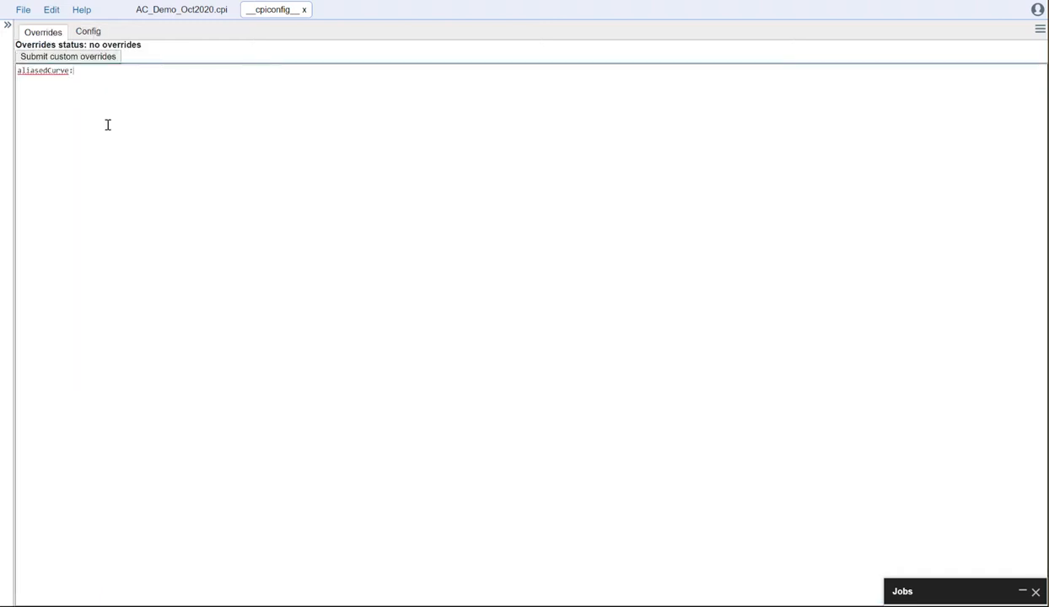
Step: Copy the whole Neutron porosity curve alias block (key nphi) from aliases.yaml into the overrides beneath "aliasedCurve:"
left_click(87, 32)
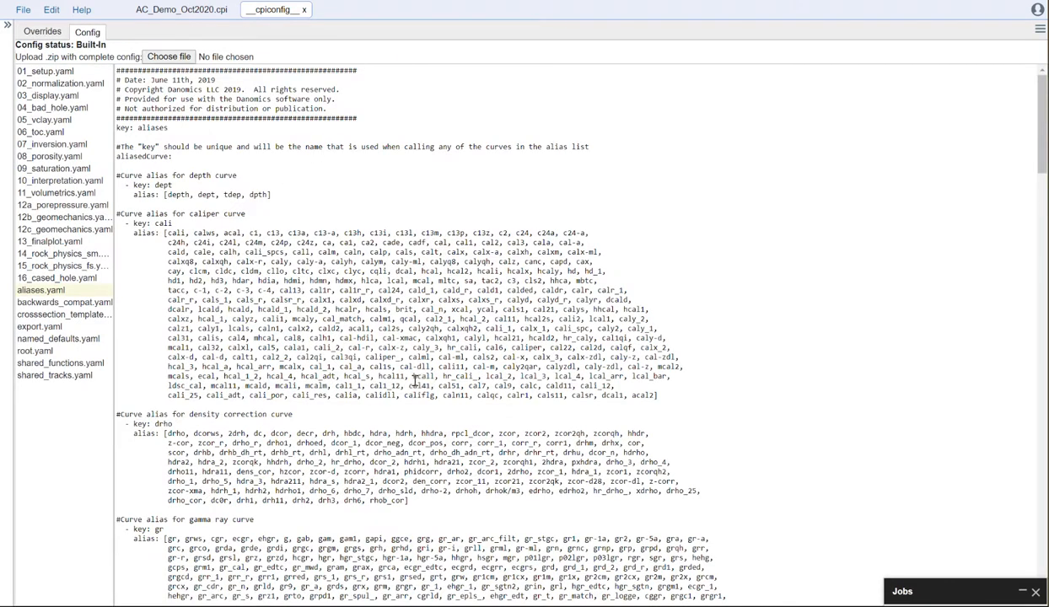
scroll(405, 379, "down", 4)
scroll(409, 389, "down", 6)
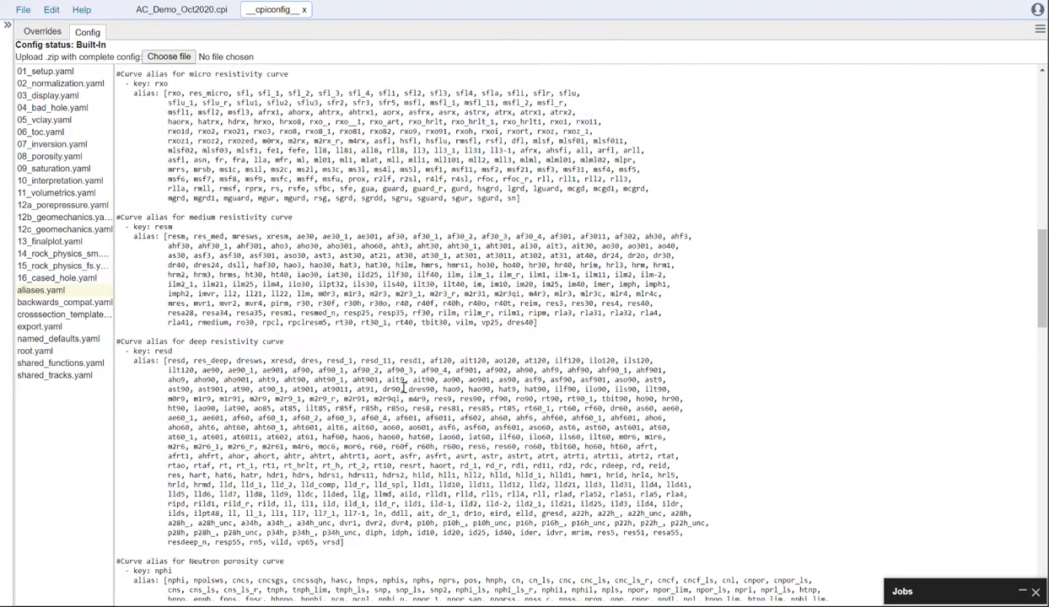
scroll(364, 379, "down", 2)
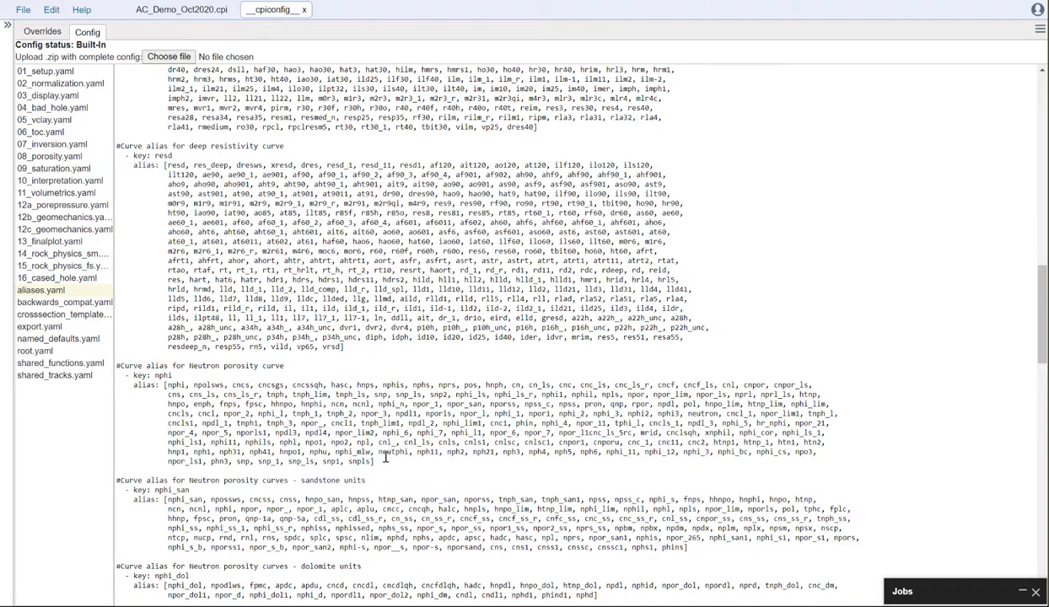
left_click_drag(374, 460, 122, 368)
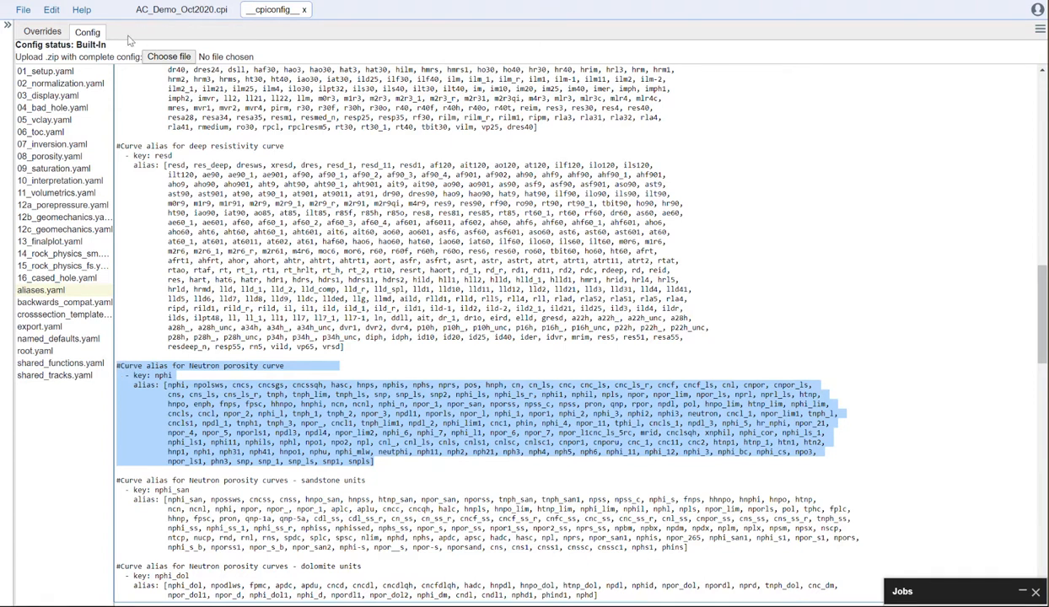
left_click(44, 32)
left_click(72, 87)
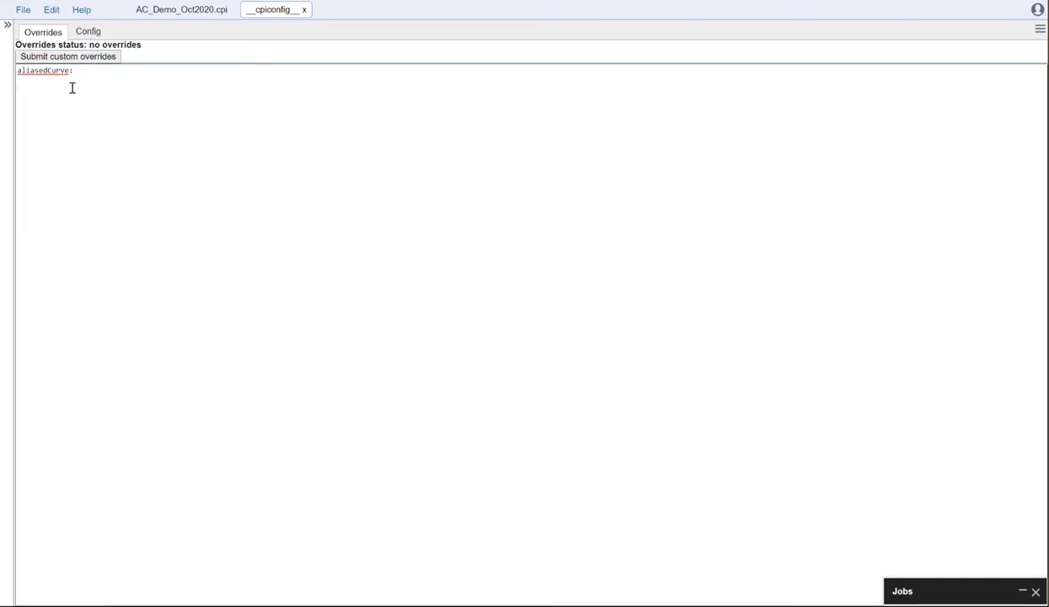
key("ctrl+v")
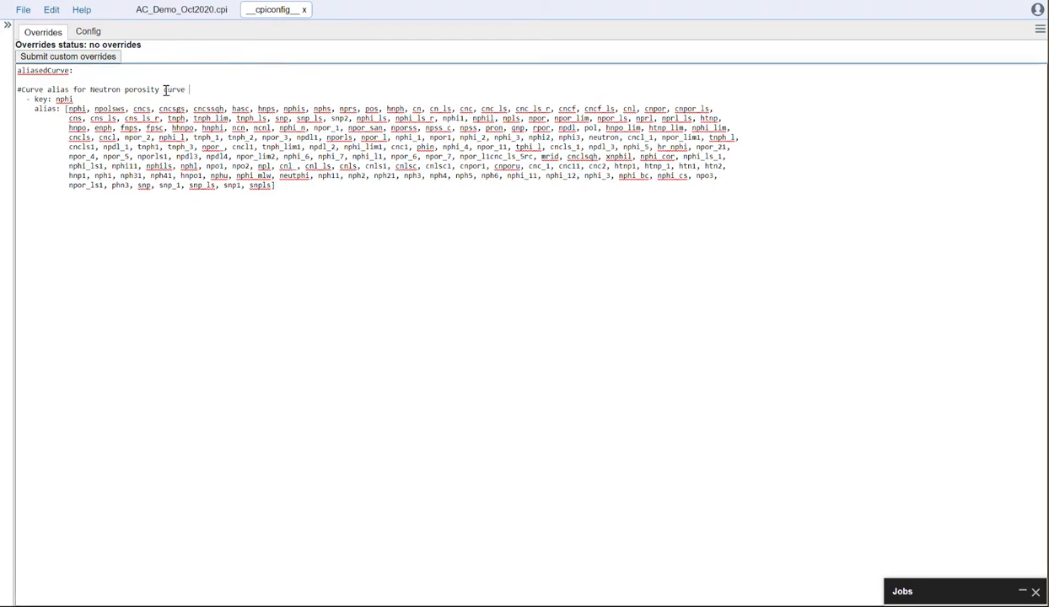
Step: Add the comment line "#Supplementing the NPHI alias table" directly above the nphi key in the overrides
key("Return")
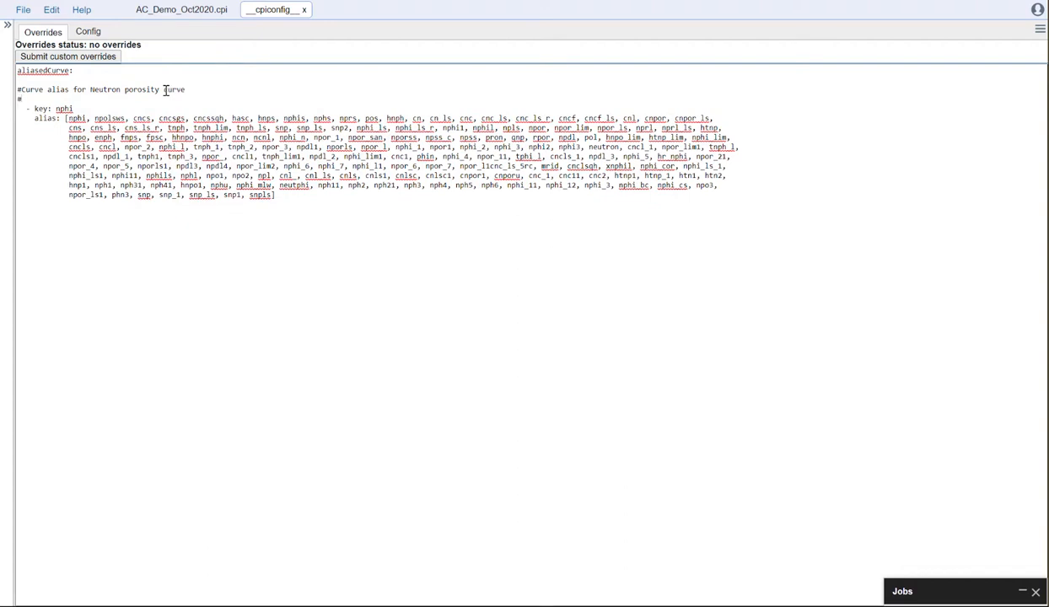
type("#Supplementing the NPHI alias table")
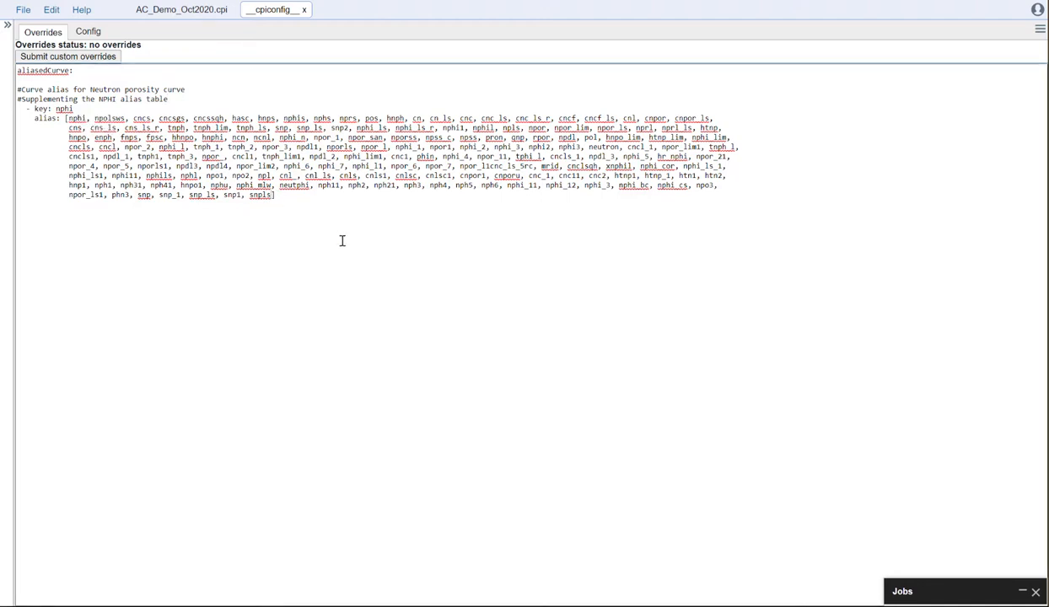
Step: Append the alias "neu" to the end of the nphi alias list and submit the custom overrides
type(", neu")
left_click(75, 59)
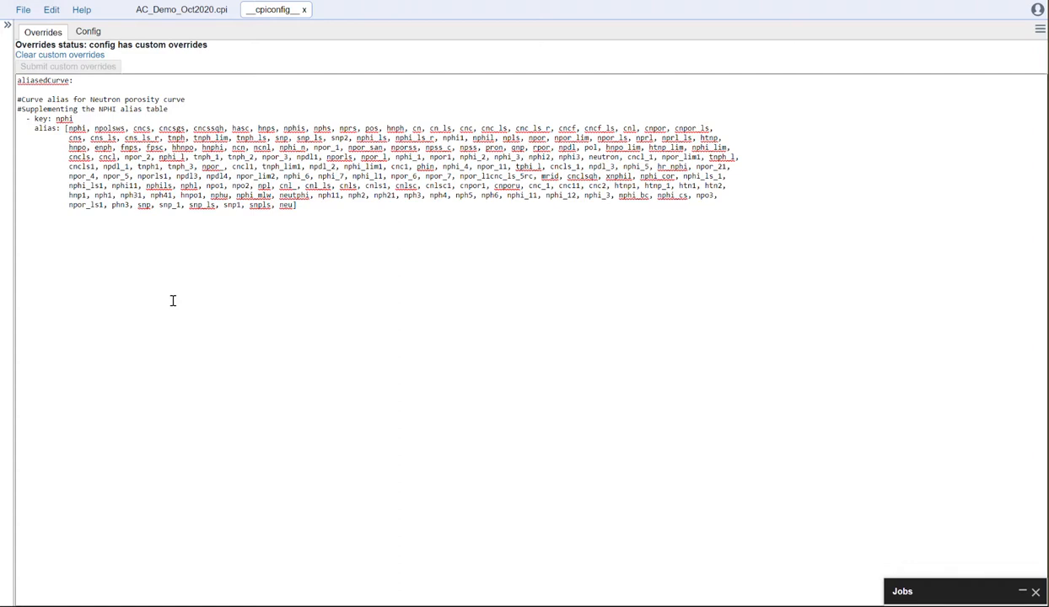
double_click(290, 206)
left_click(294, 224)
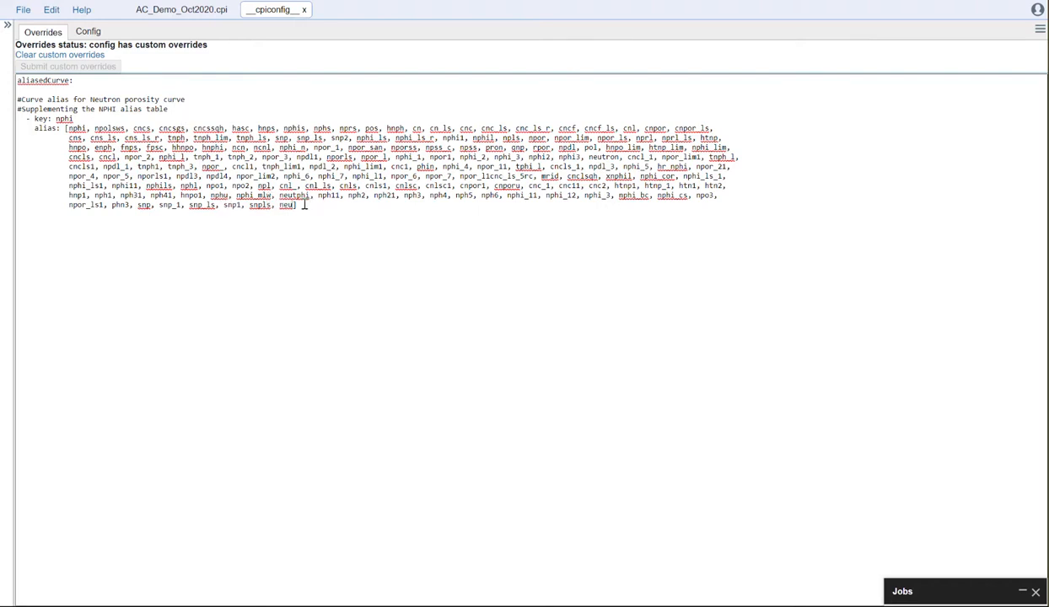
Step: Return to the AC_Demo_Oct2020.cpi project and open its Equation Playground
left_click(207, 15)
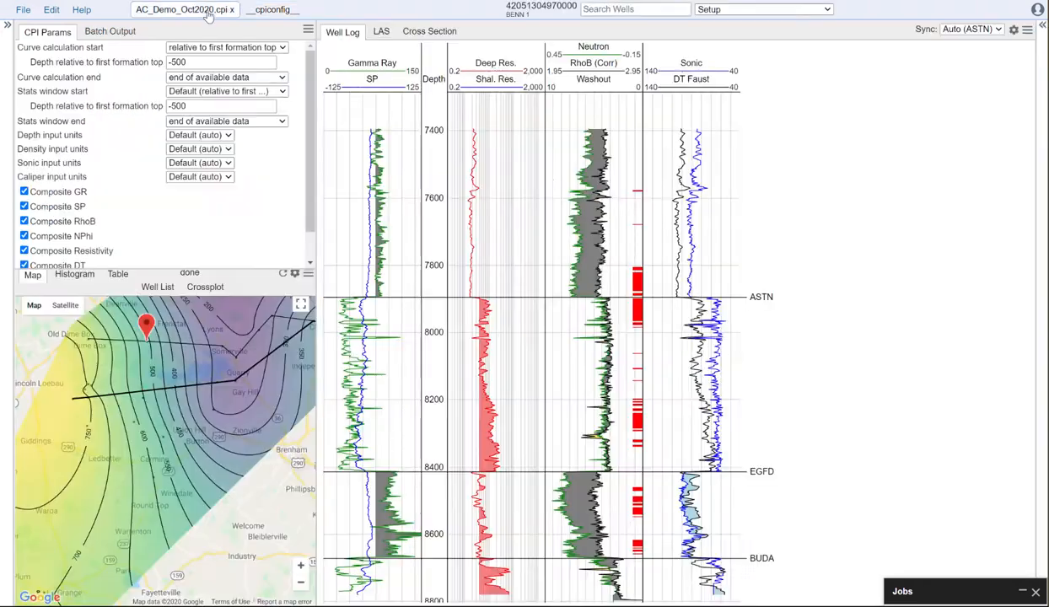
left_click(780, 10)
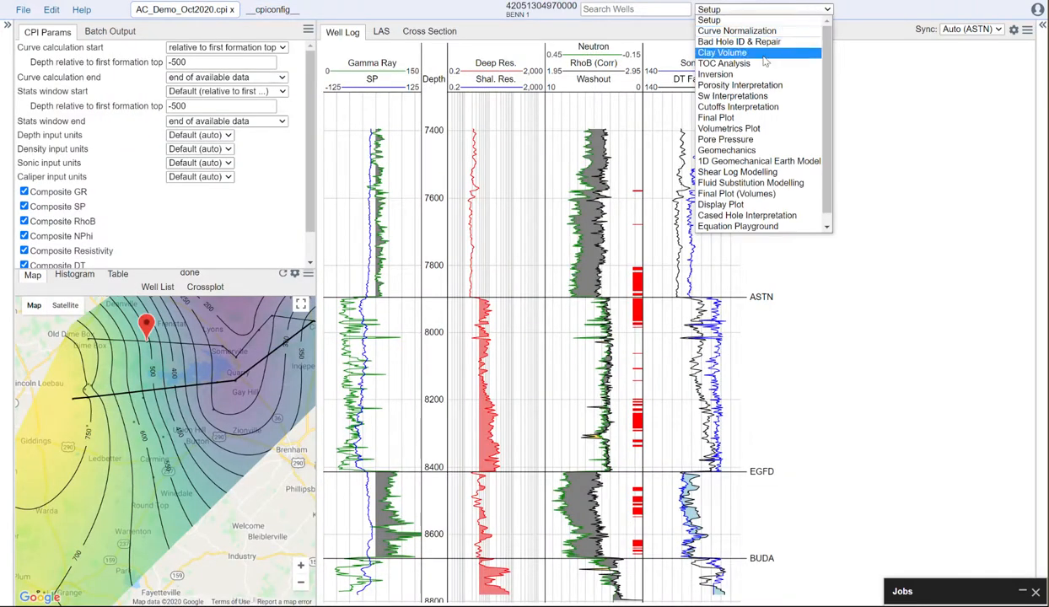
left_click(738, 226)
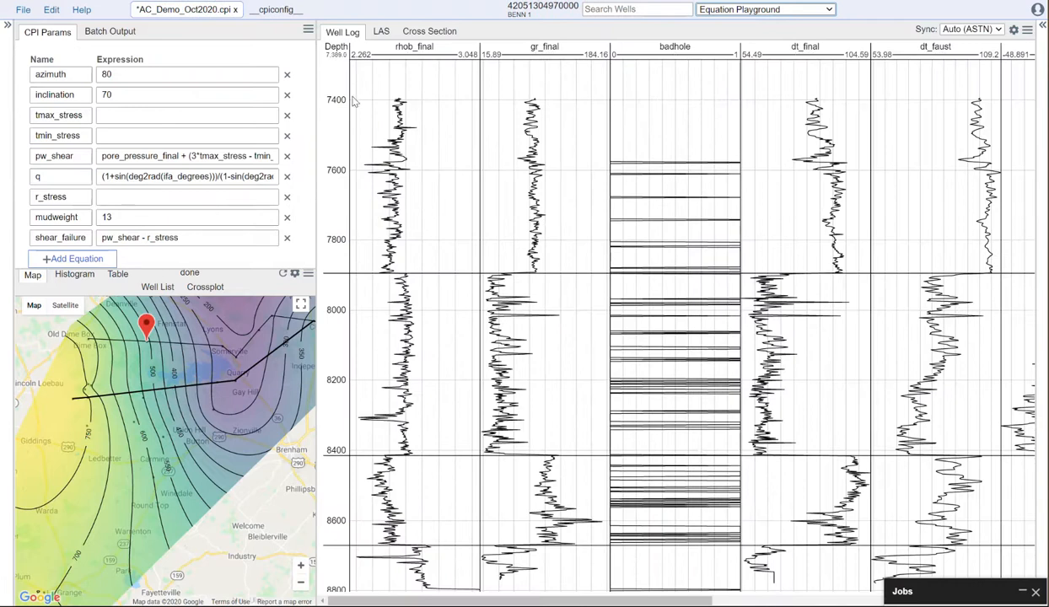
Step: Delete every equation in the Equation Playground except azimuth
left_click(287, 115)
left_click(287, 115)
left_click(287, 116)
left_click(286, 115)
left_click(287, 116)
left_click(287, 116)
left_click(287, 115)
left_click(287, 94)
Step: Rename the azimuth equation to vwcl and clear its expression
left_click_drag(88, 75, 15, 69)
key("BackSpace")
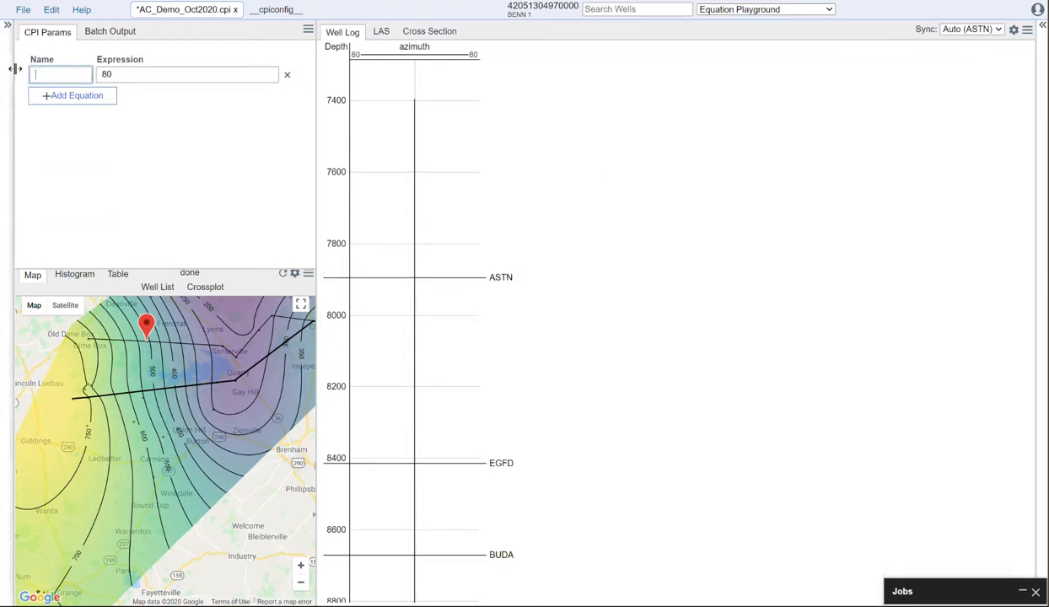
left_click_drag(139, 72, 78, 75)
key("BackSpace")
left_click(62, 76)
type("vwcl")
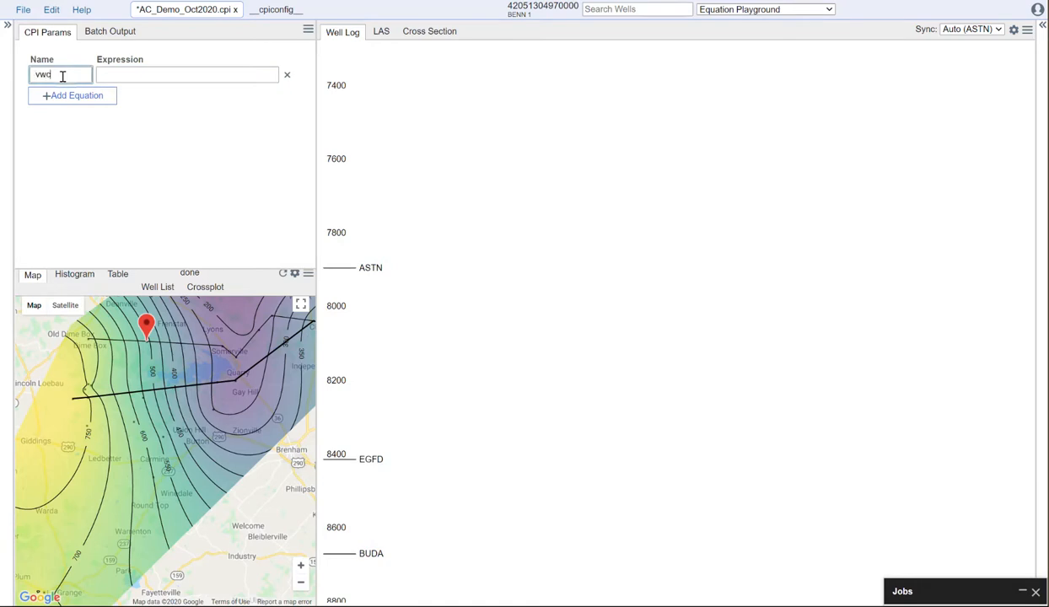
left_click(139, 120)
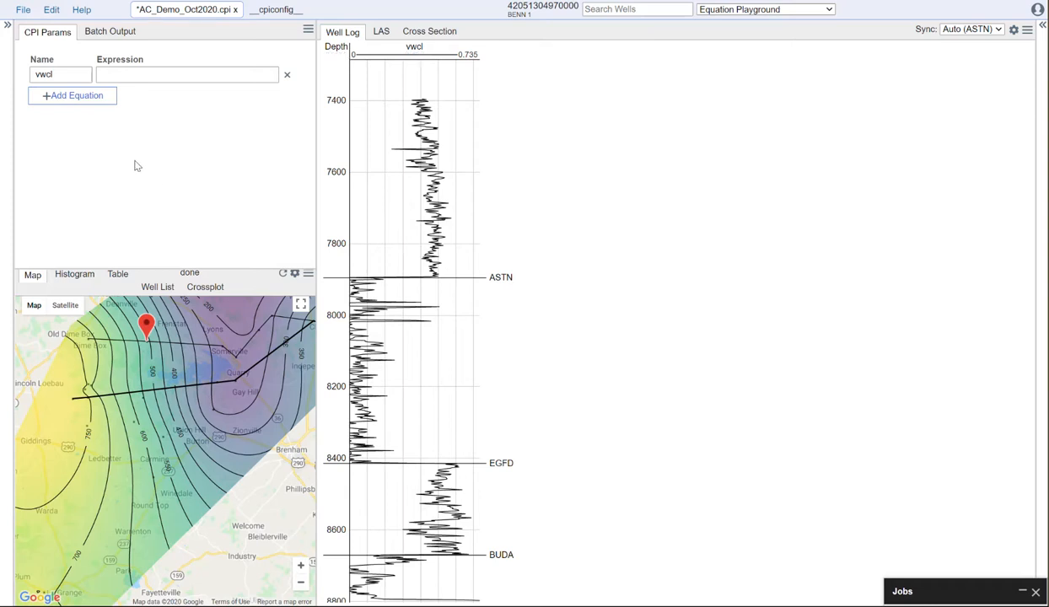
Step: Add a second, blank equation row below vwcl
left_click(48, 99)
left_click(48, 96)
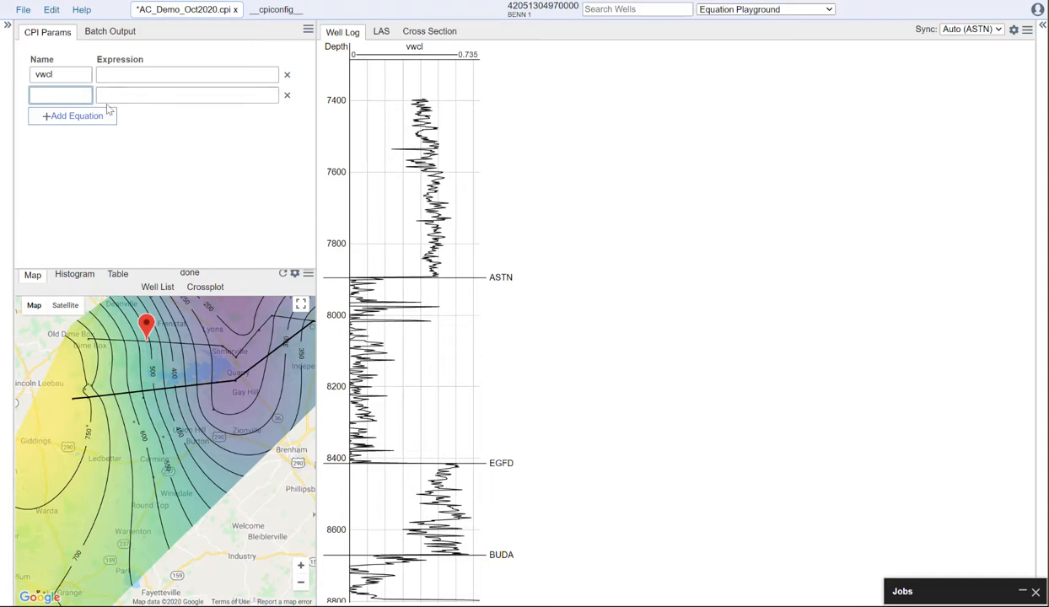
left_click(108, 76)
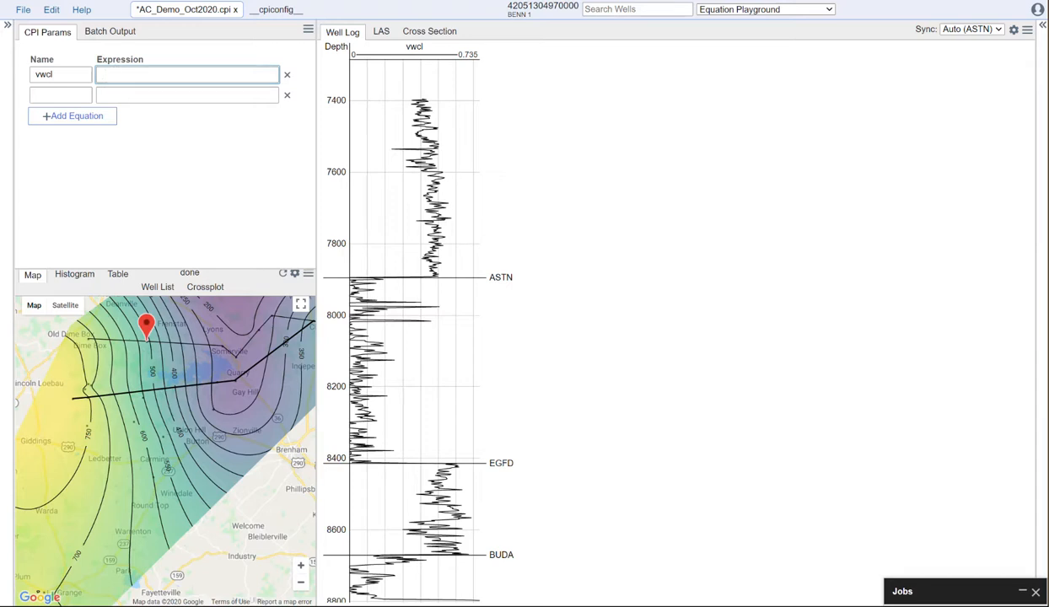
left_click(281, 10)
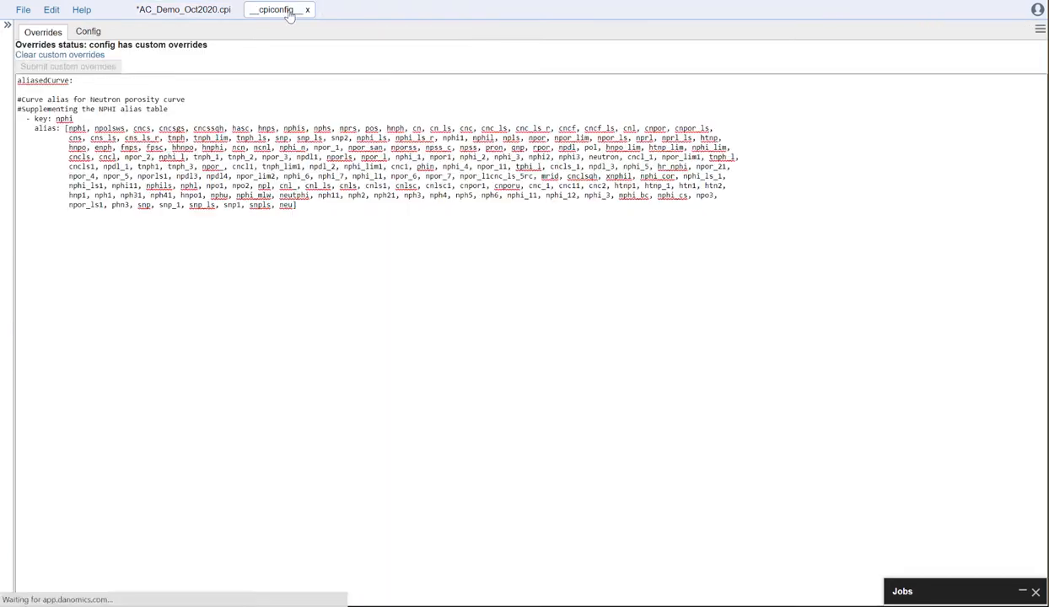
left_click(86, 34)
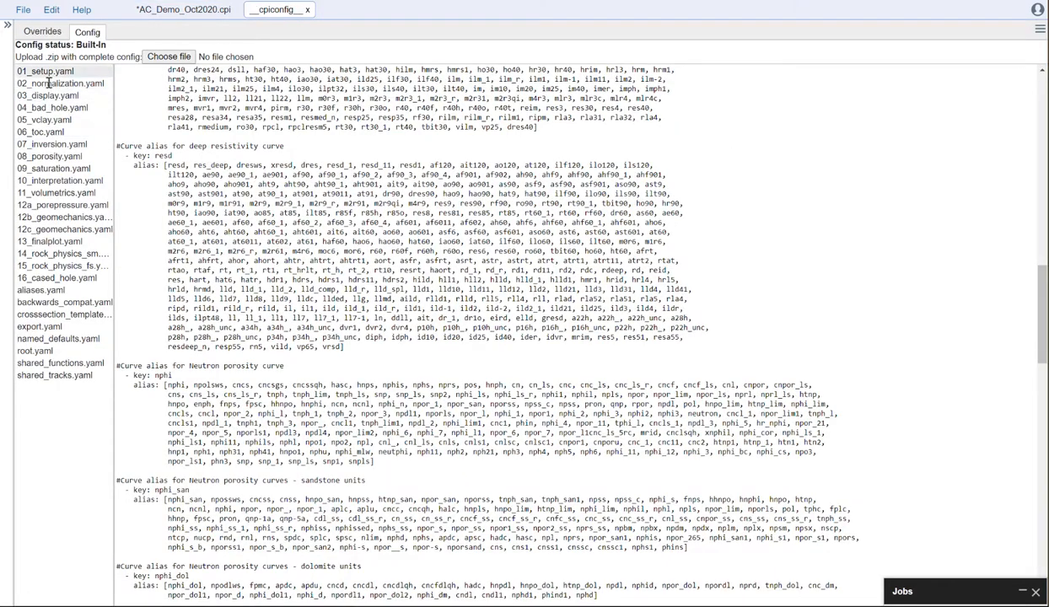
left_click(46, 120)
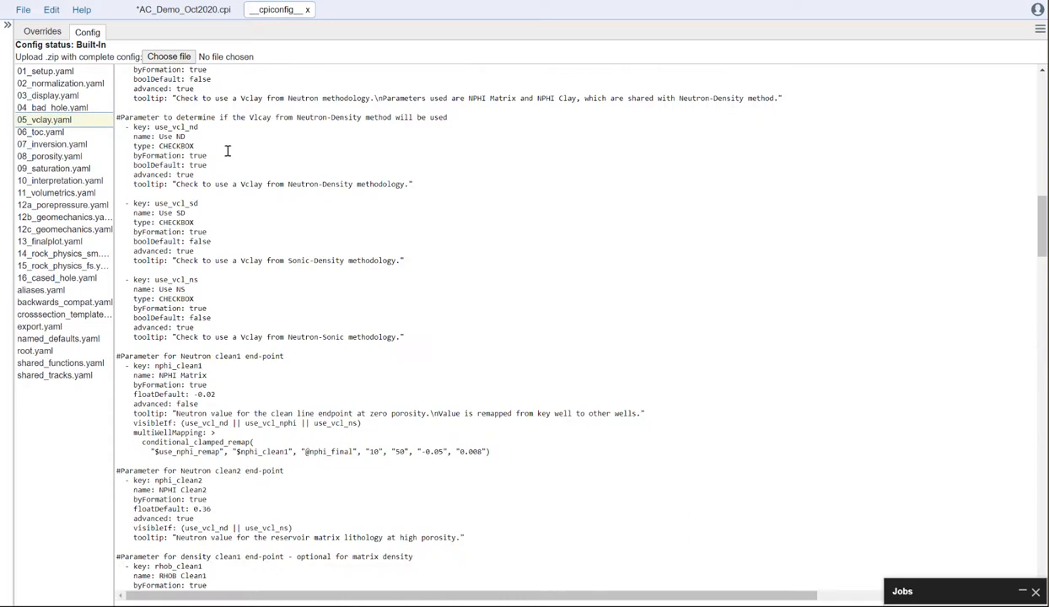
scroll(226, 168, "down", 10)
scroll(245, 214, "down", 5)
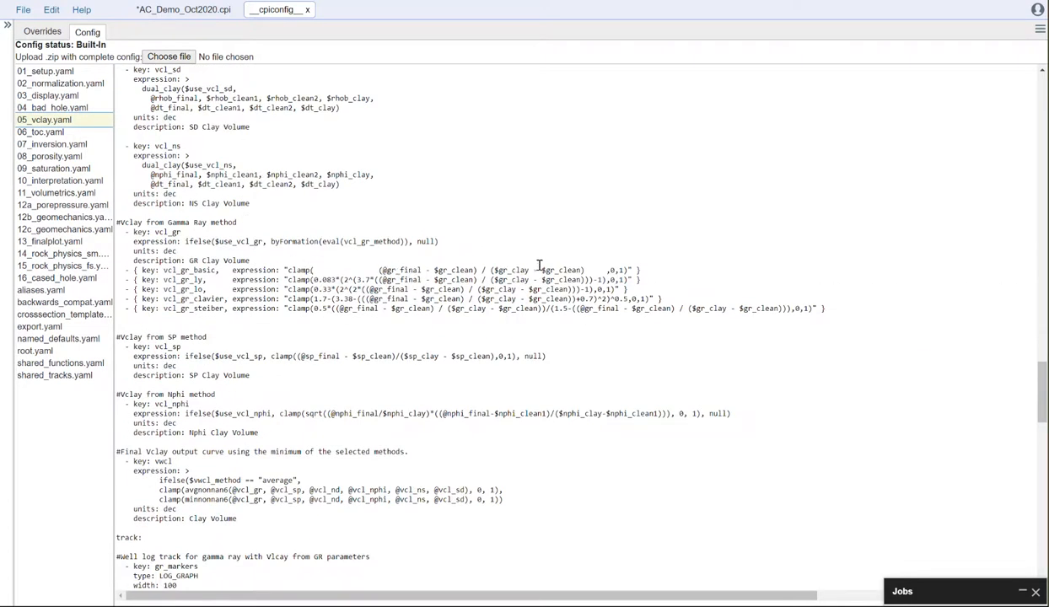
left_click_drag(584, 269, 380, 270)
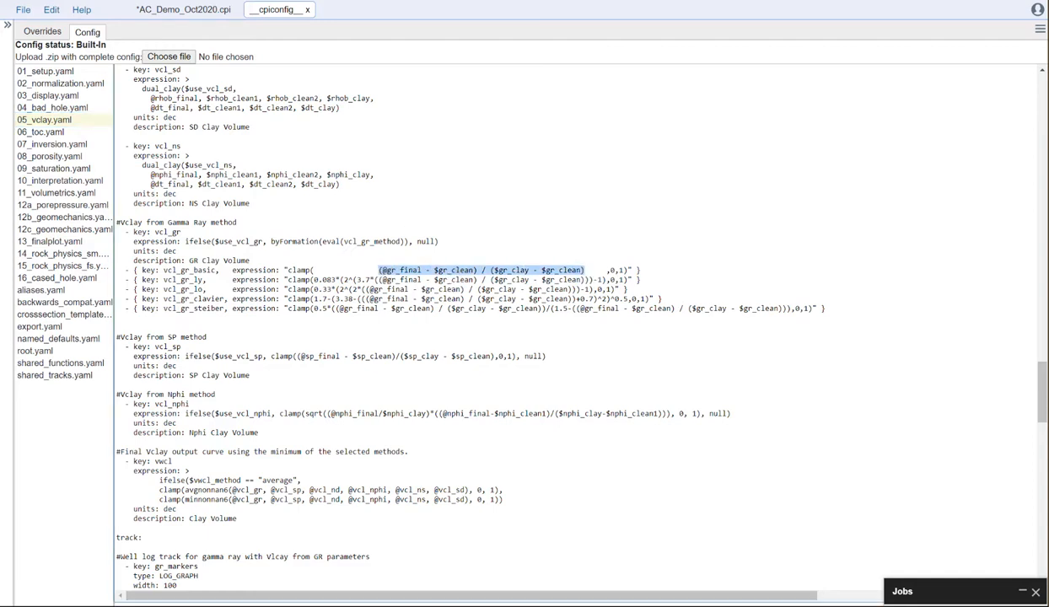
Step: Paste the copied gamma ray formula as the vwcl expression in AC_Demo_Oct2020.cpi and widen the equation area to show it in full
left_click(183, 9)
left_click(119, 75)
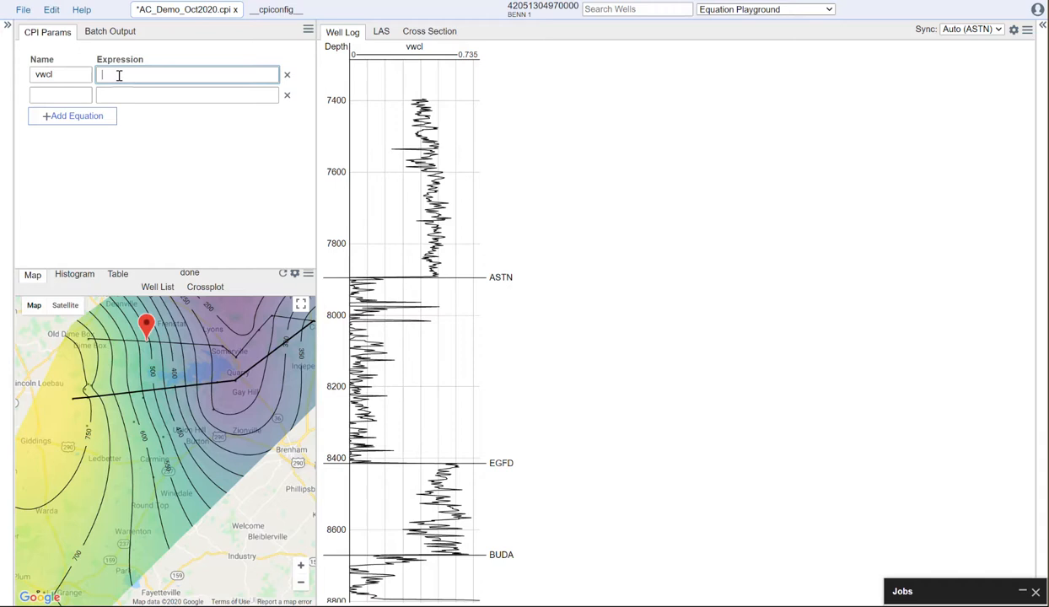
type("($gr_final - $gr_clean) / ($gr_clay - $gr_clean)")
left_click(166, 95)
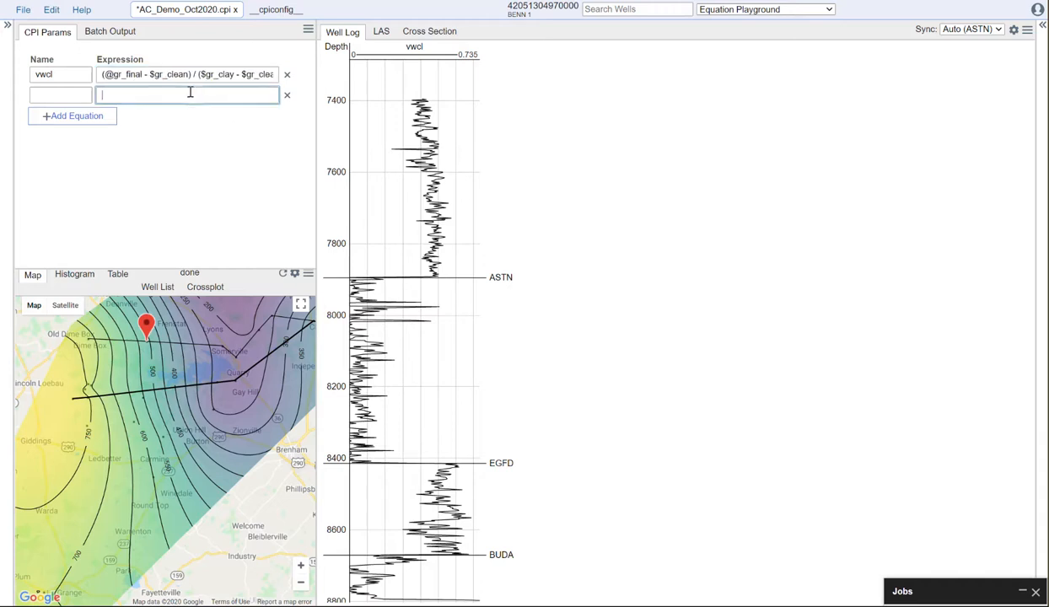
left_click_drag(313, 75, 361, 75)
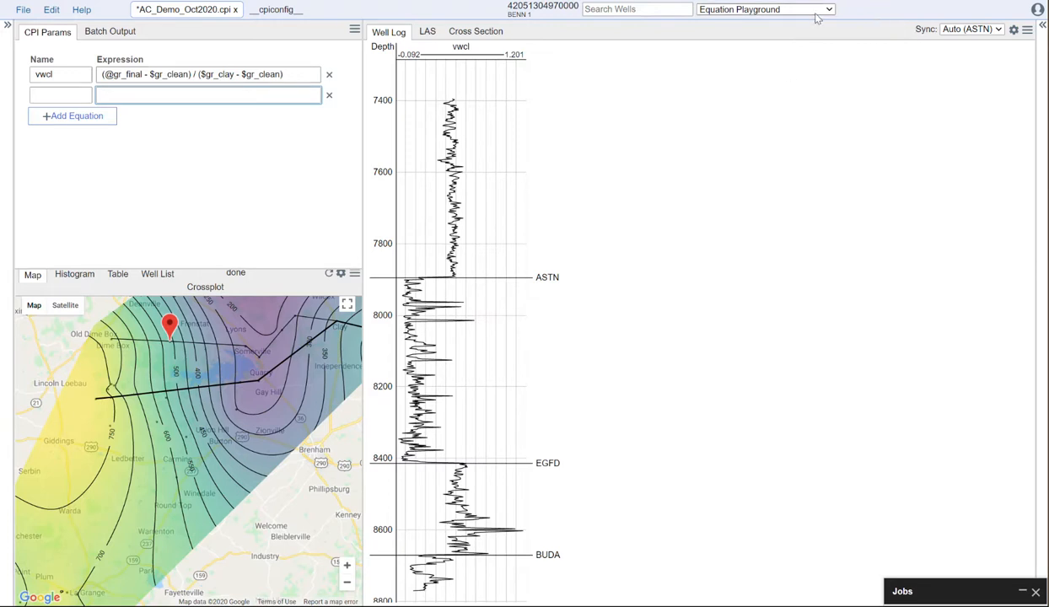
left_click_drag(354, 104, 492, 104)
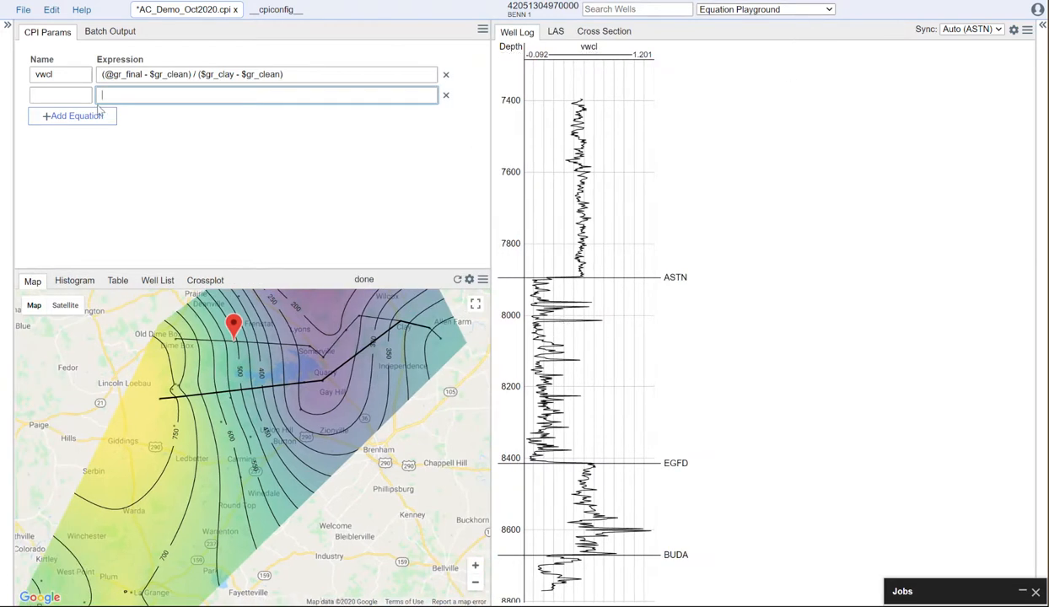
Step: Multiply the vwcl expression by 1.2 by prefixing it with 1.2*
left_click(293, 76)
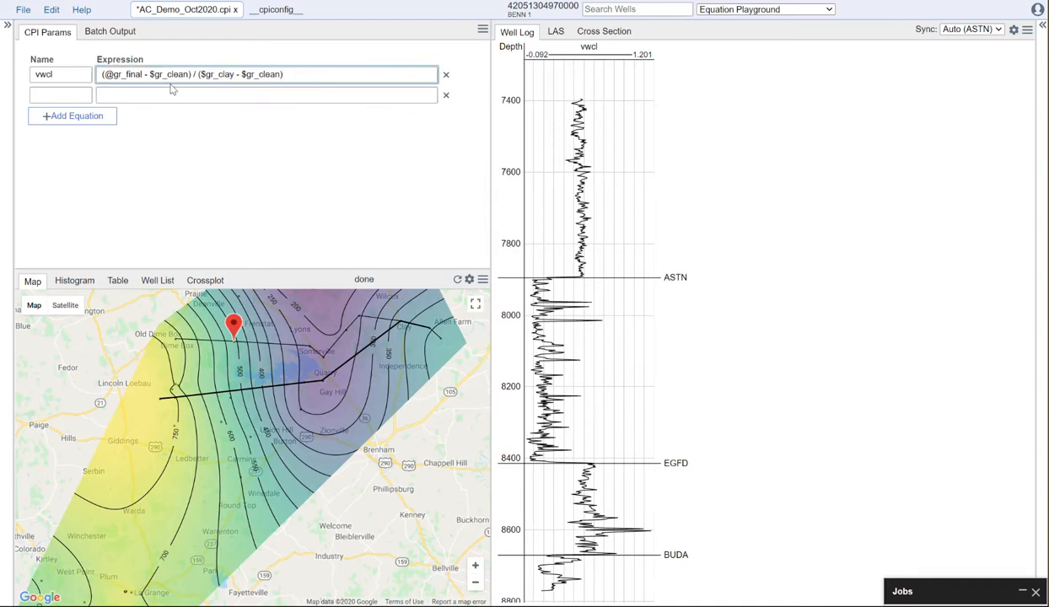
left_click(102, 74)
type("1.2*")
left_click(221, 130)
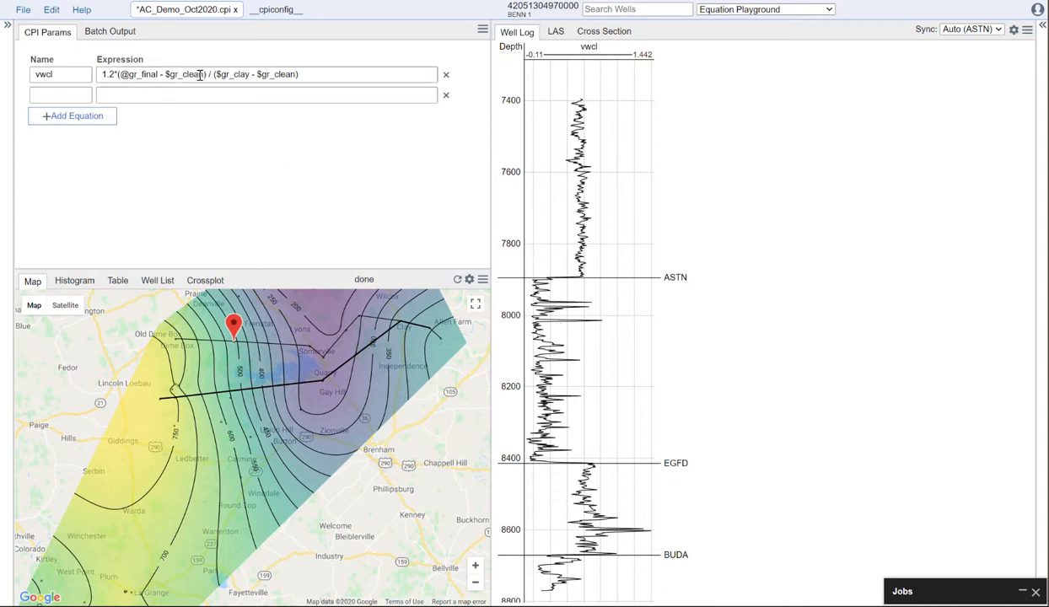
left_click_drag(205, 75, 167, 74)
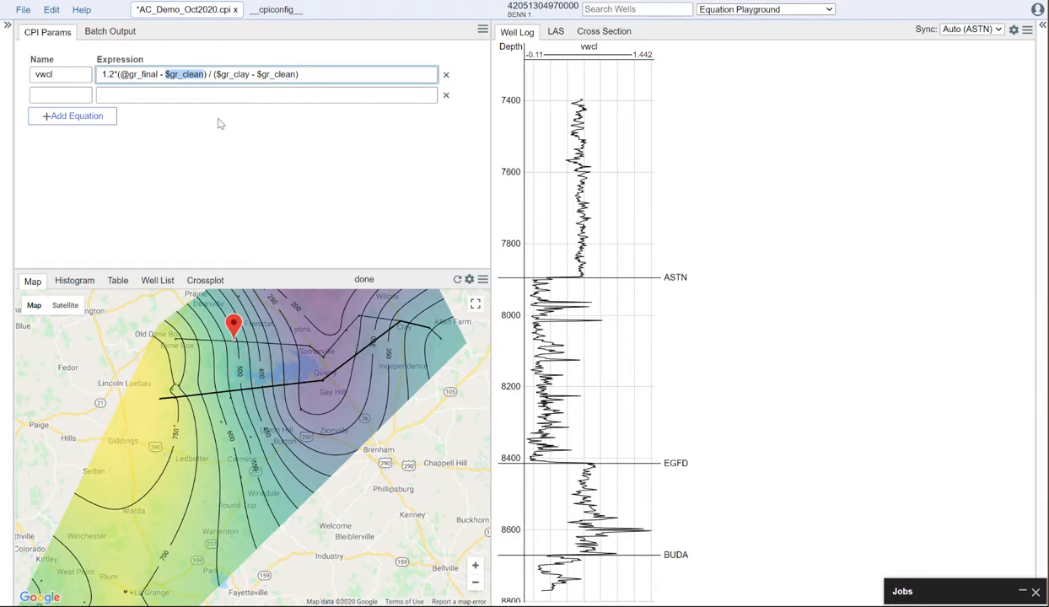
type("5")
left_click(201, 96)
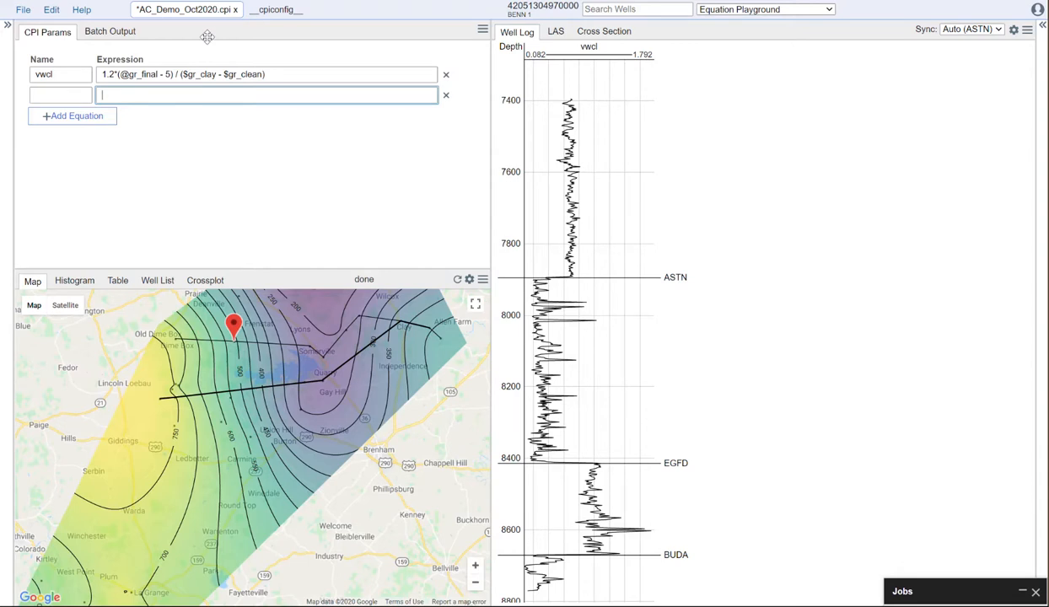
Step: Copy the whole vwcl expression and start a new line below the NPHI alias block in the __cpiconfig__ overrides
left_click_drag(287, 74, 101, 76)
key("ctrl+c")
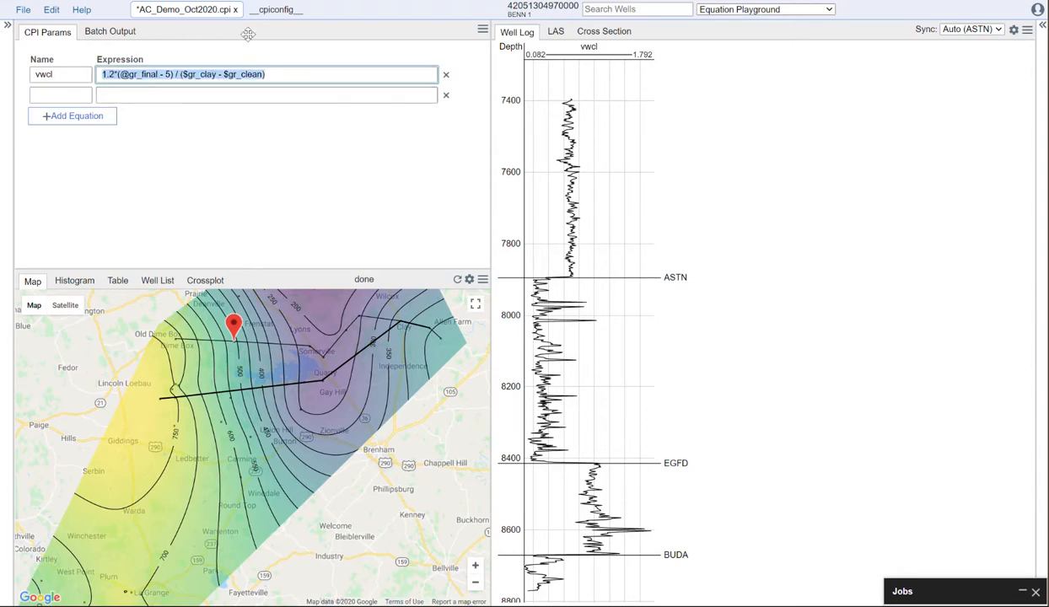
left_click(263, 12)
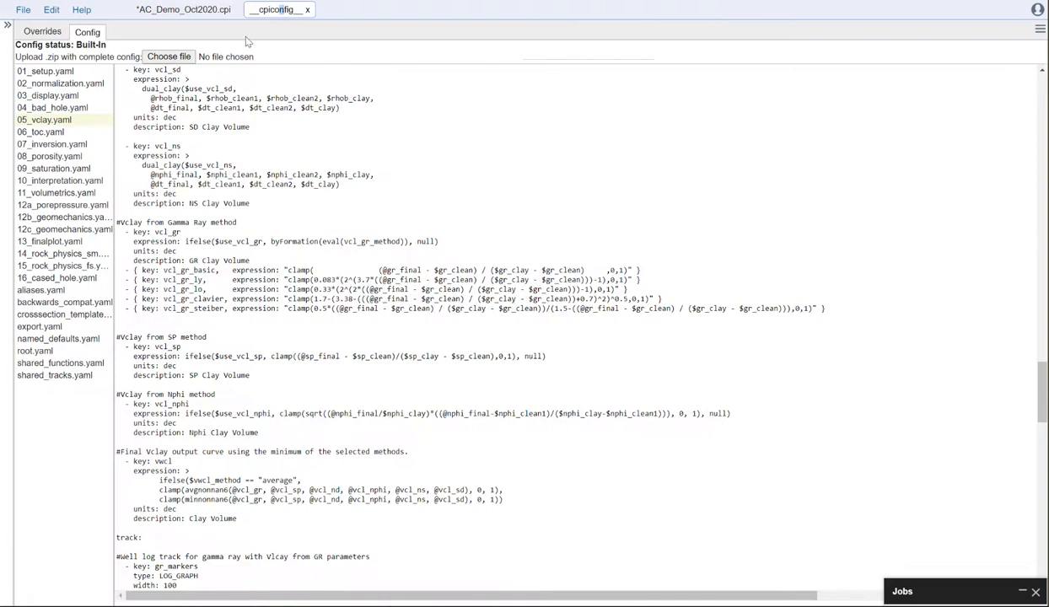
left_click(44, 31)
left_click(67, 238)
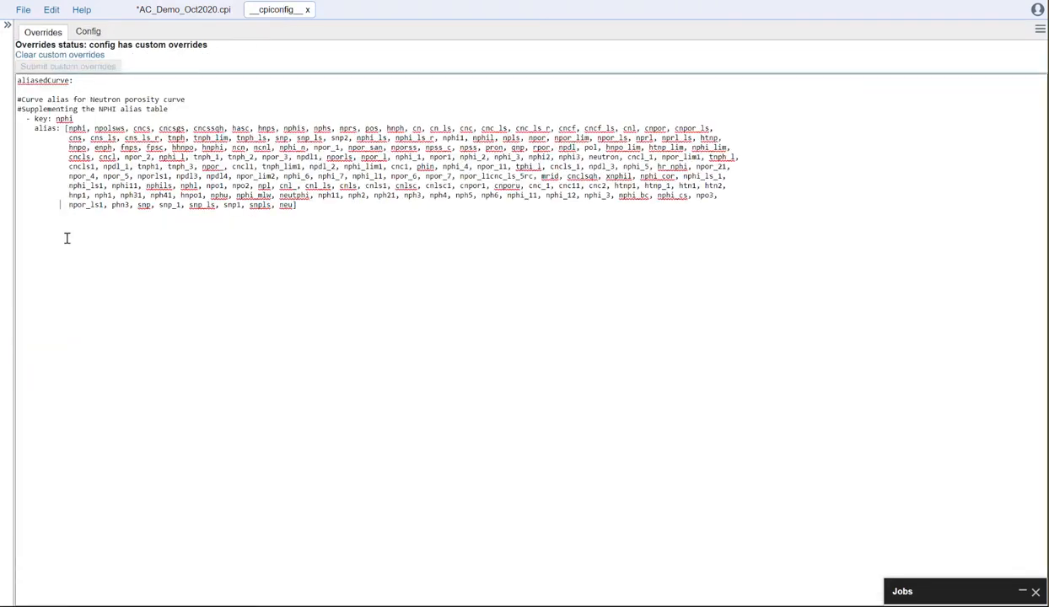
left_click(313, 214)
key("Return")
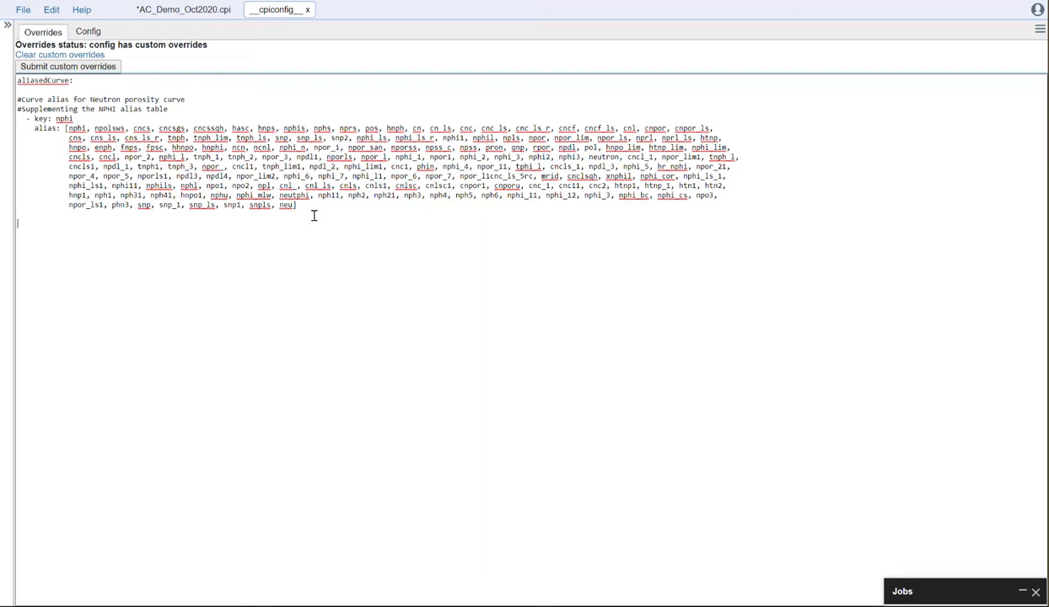
Step: Add an equation: section to the overrides with an entry whose key is vclay
type("equation")
type(":")
key("Return")
key("BackSpace")
type("- key")
type(": vla")
key("BackSpace")
type("clay")
type("expression")
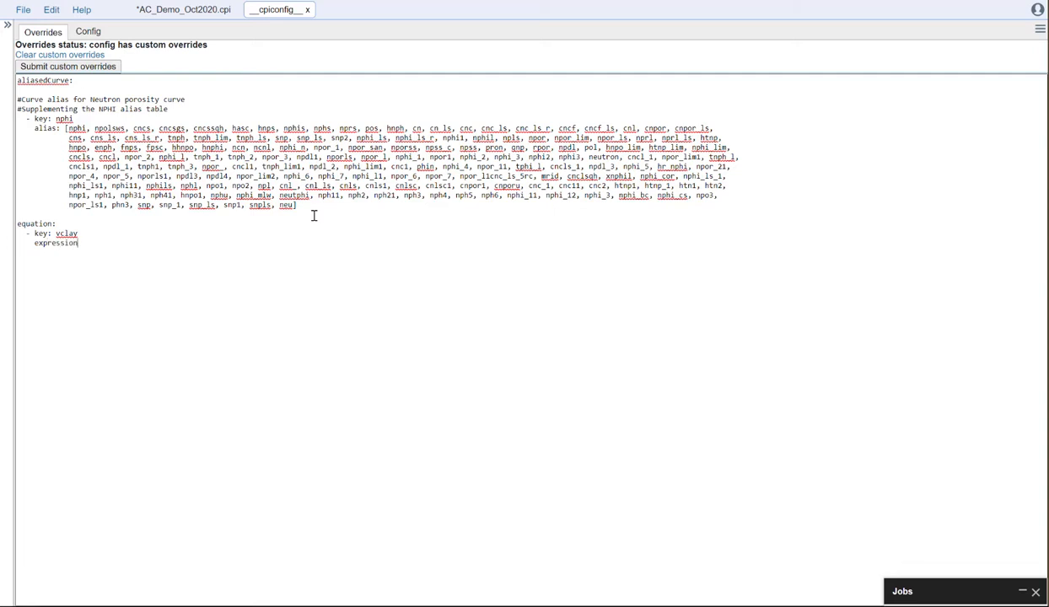
type(":")
key("ctrl+v")
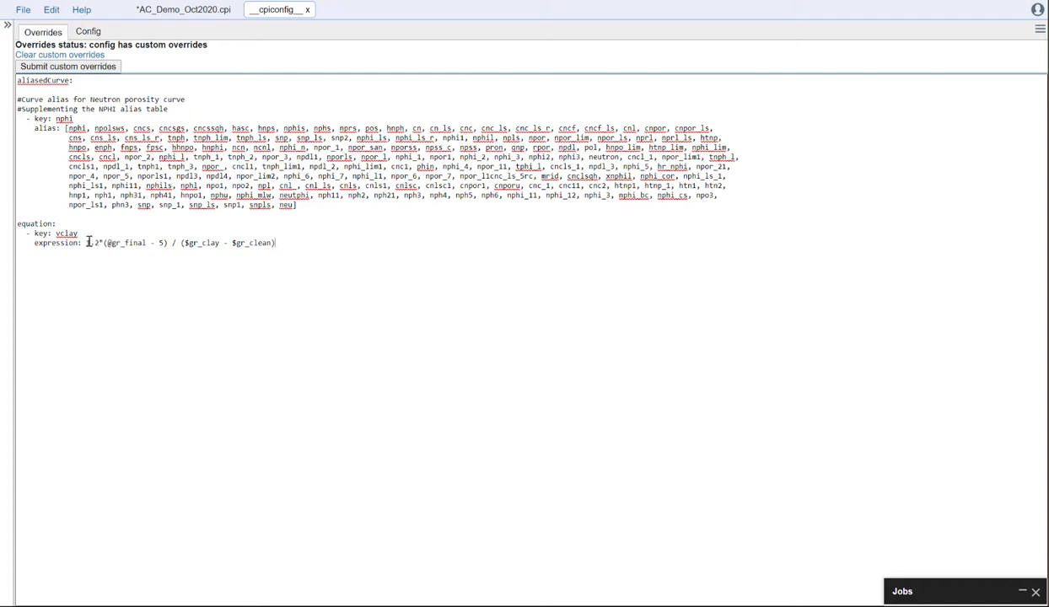
type("(")
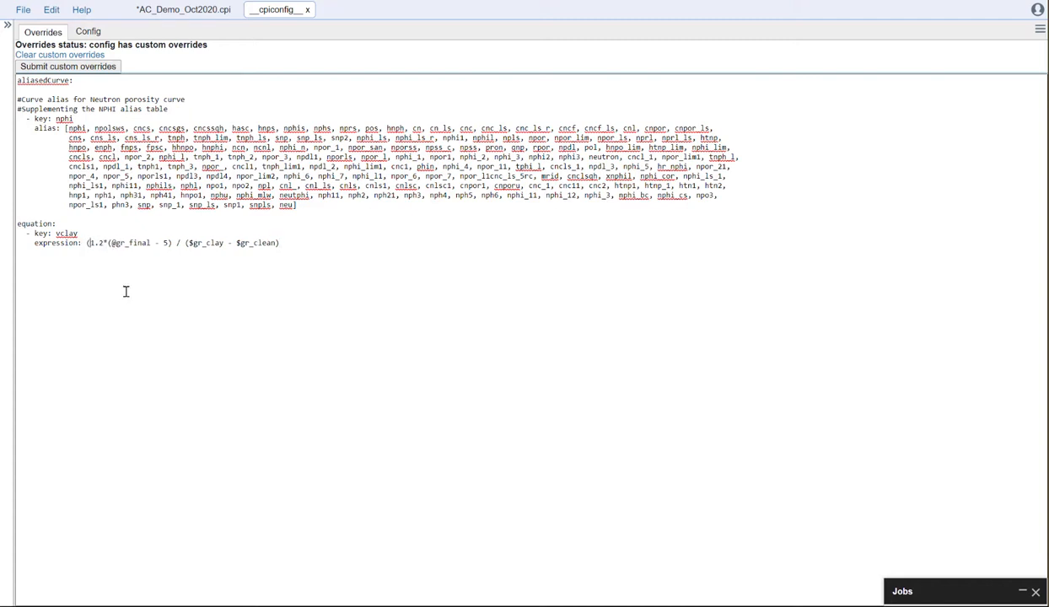
left_click(299, 242)
type(")")
left_click(100, 68)
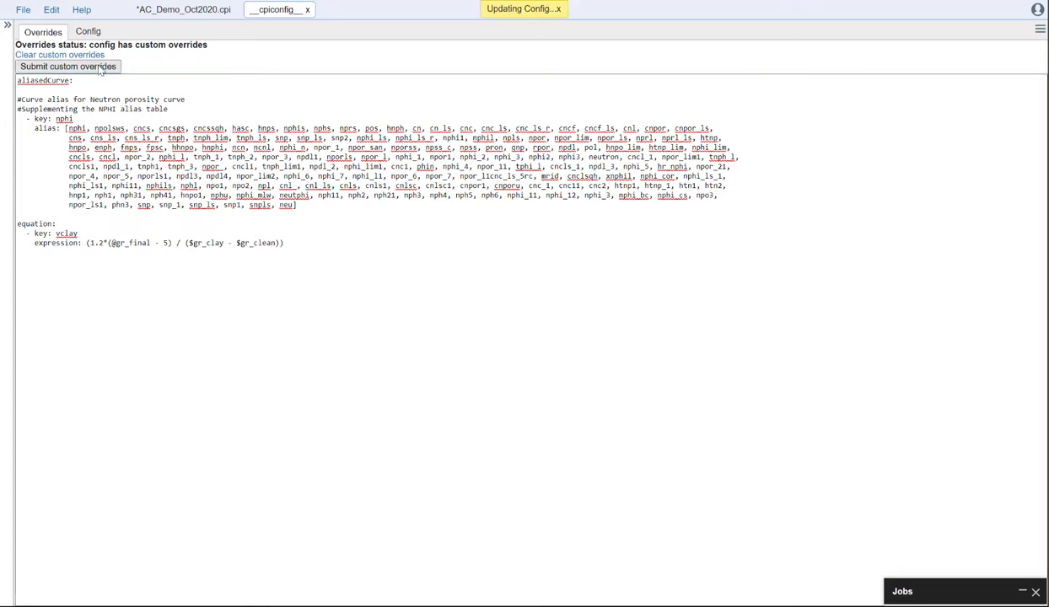
Step: Clear the vwcl expression in AC_Demo_Oct2020.cpi so that it uses the configuration's own equation
left_click(185, 16)
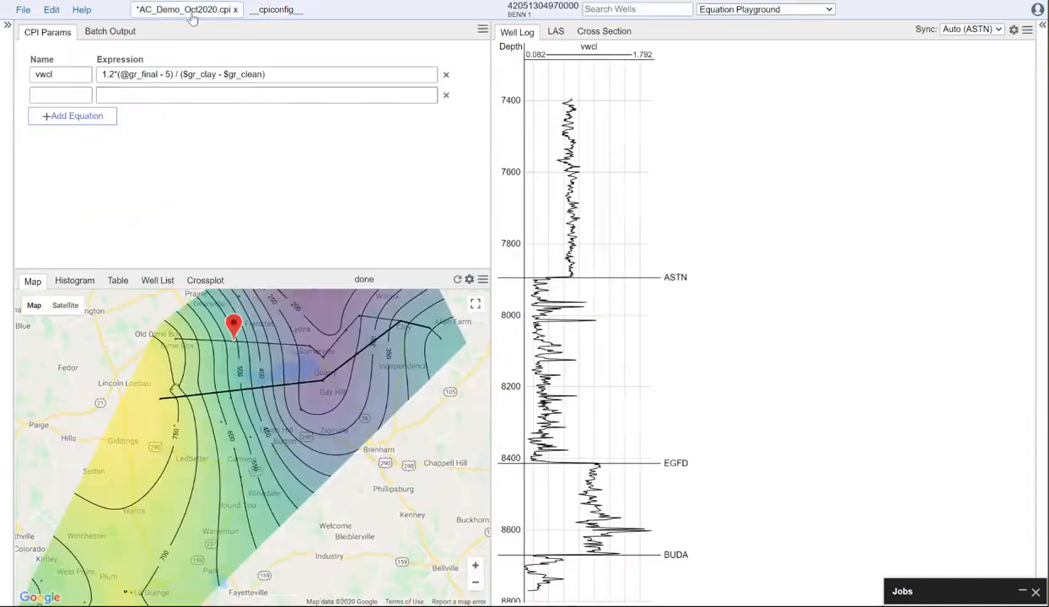
left_click_drag(267, 75, 93, 84)
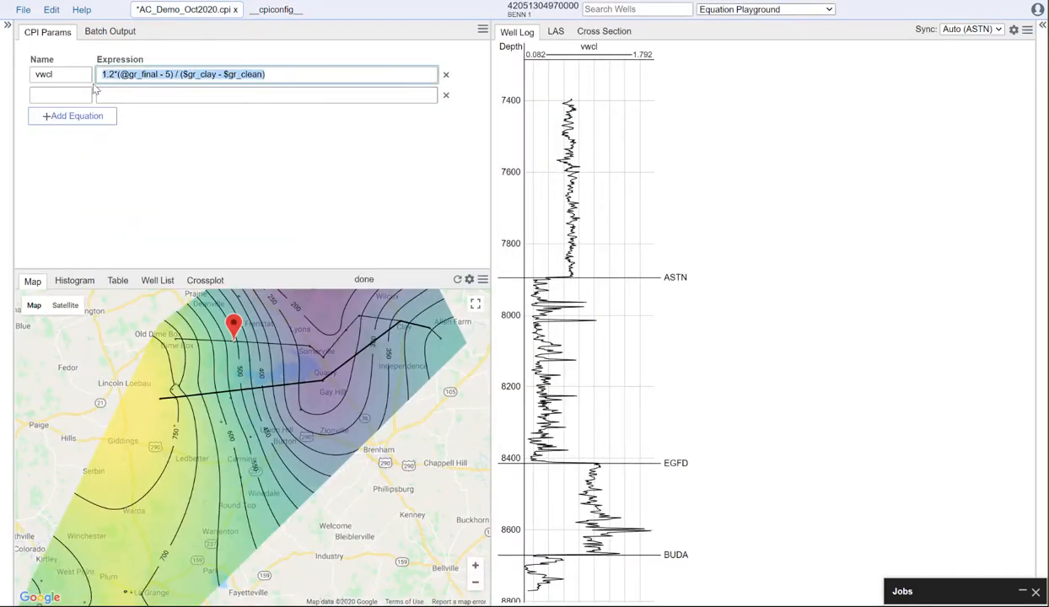
key("BackSpace")
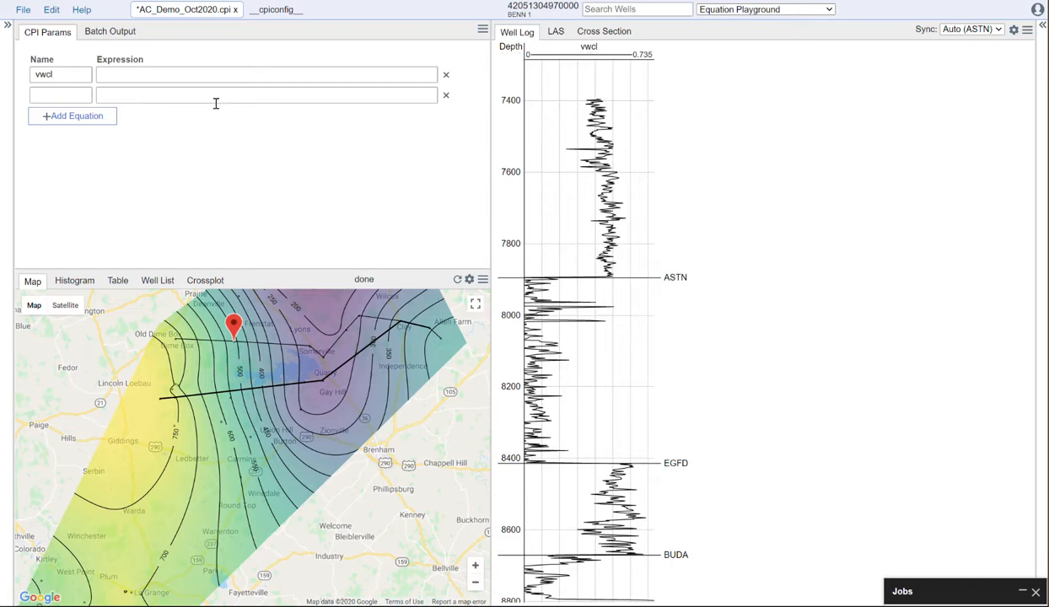
Step: Name the second, blank equation row vclay and leave its expression empty to plot the custom curve
left_click(80, 96)
type("vclay")
left_click(153, 151)
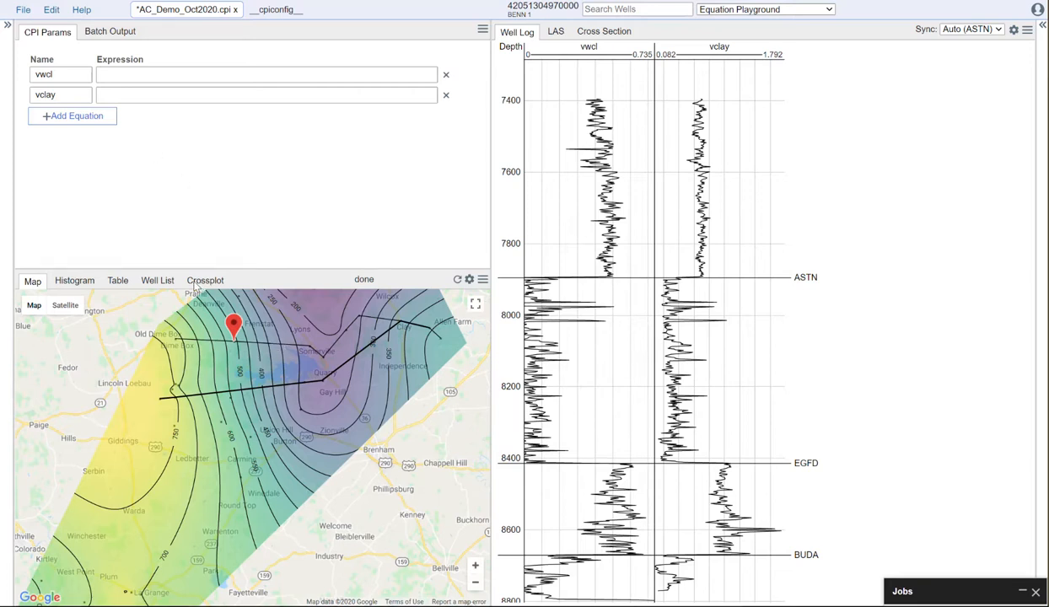
Step: Set up the custom crossplot with vwcl on the X axis and vclay on the Y axis
left_click(205, 280)
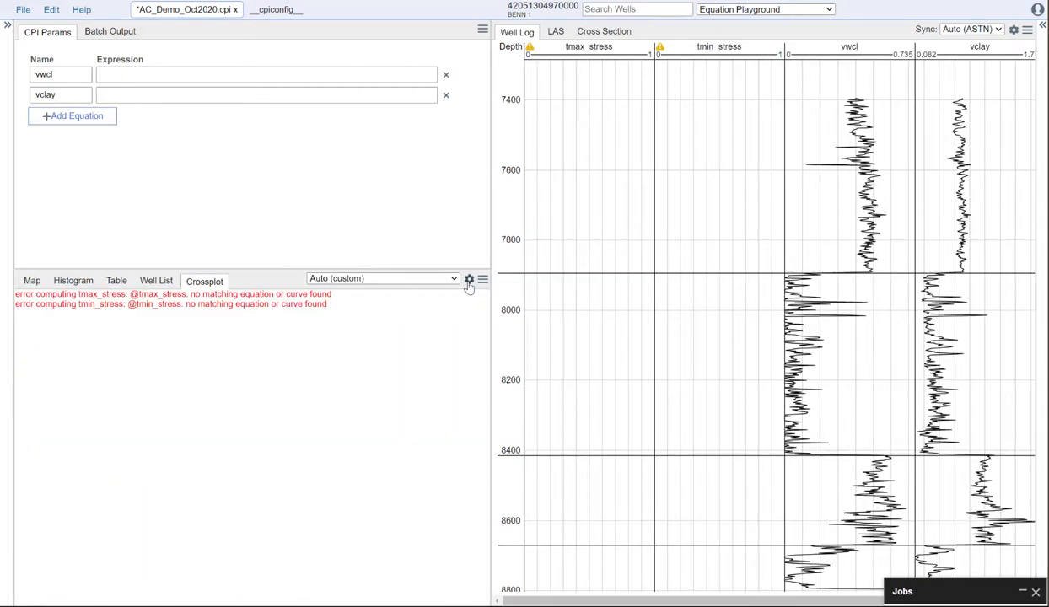
left_click(468, 278)
left_click(384, 362)
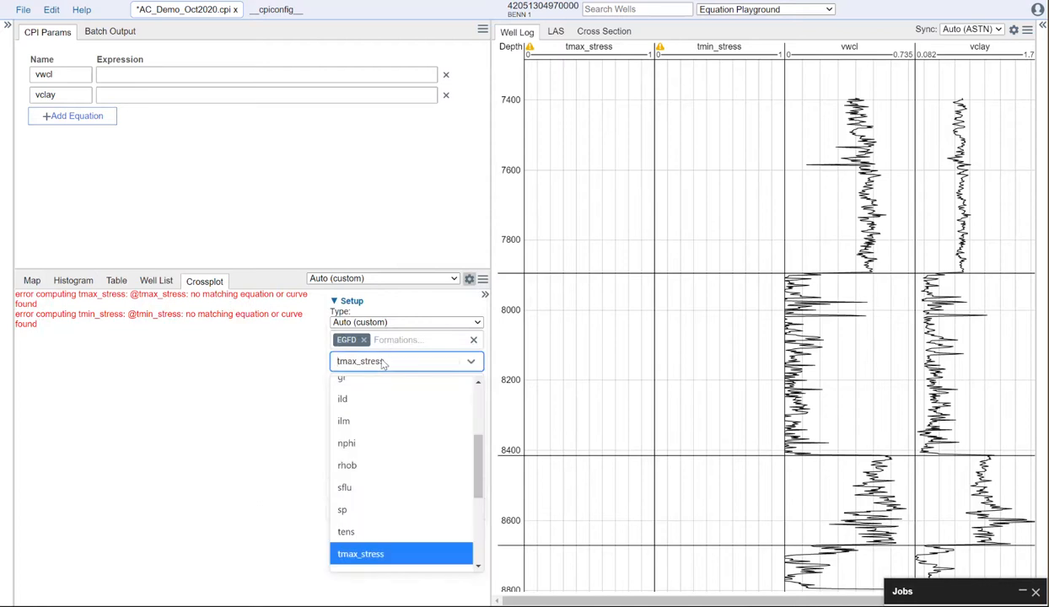
type("vwcl")
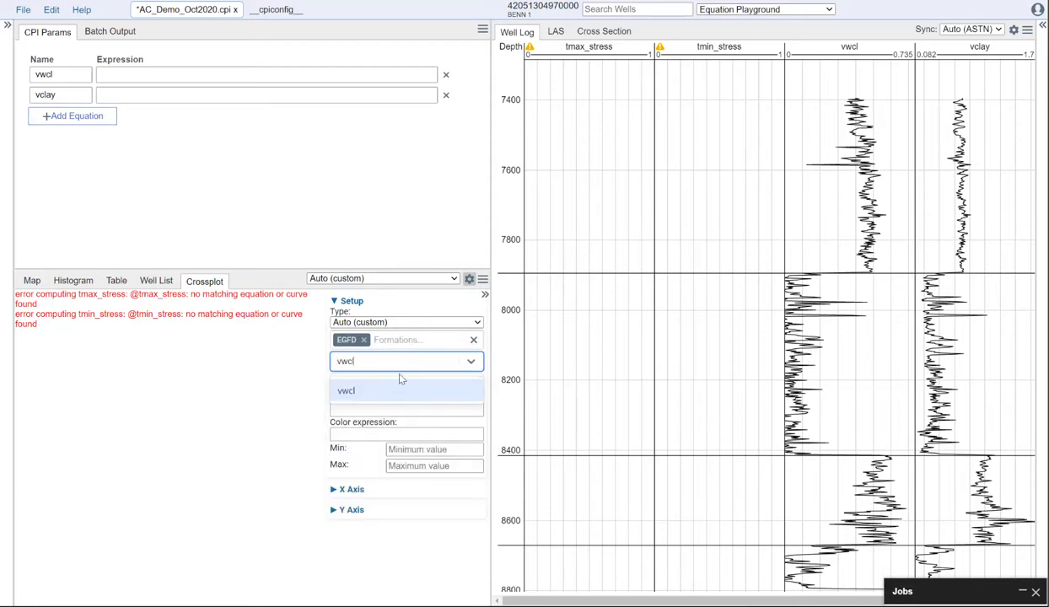
left_click(384, 390)
left_click(383, 384)
type("v")
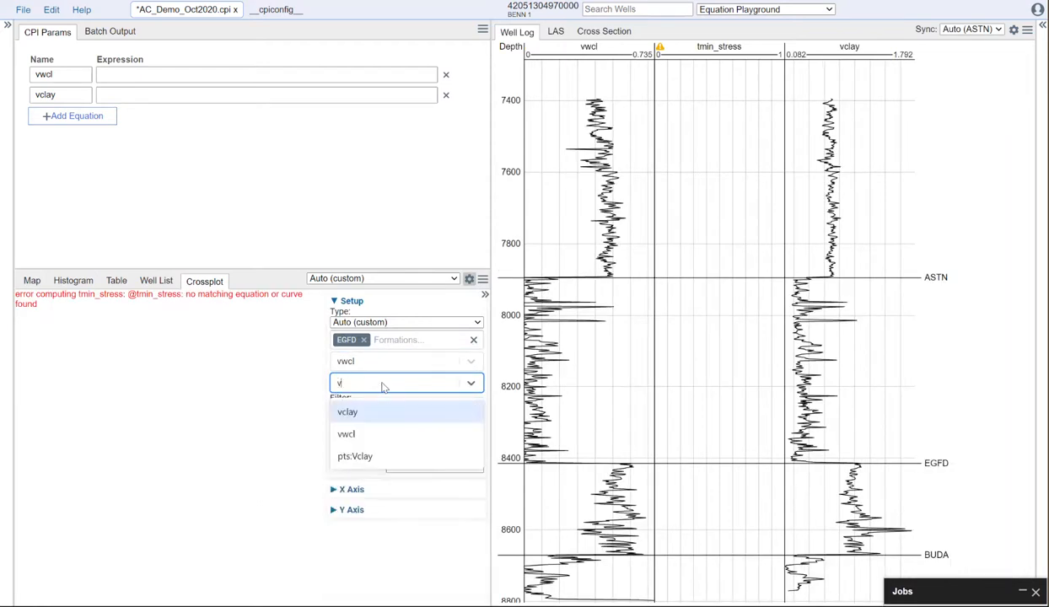
type("cl")
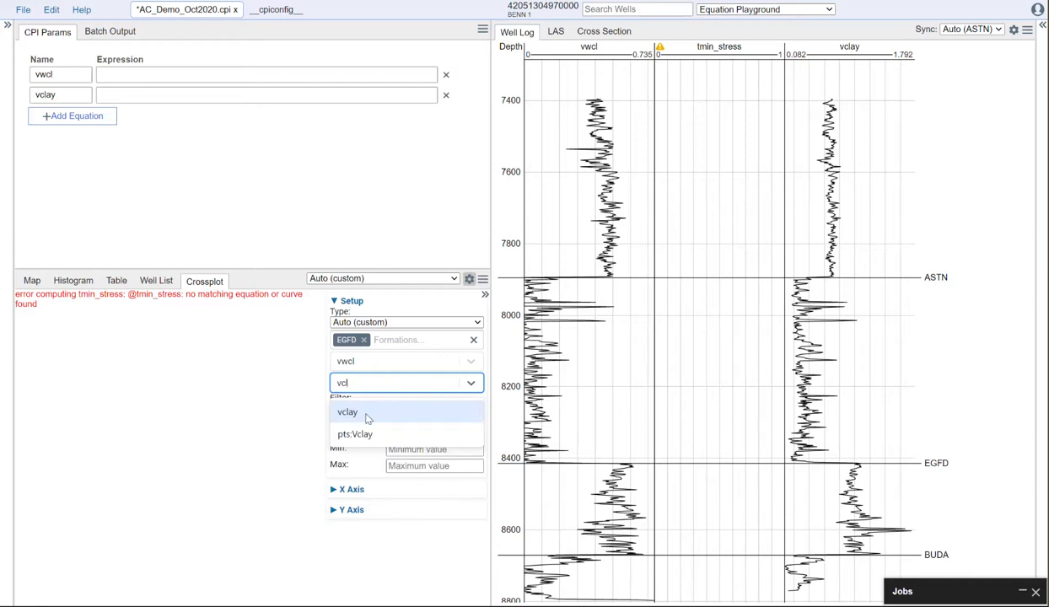
left_click(356, 409)
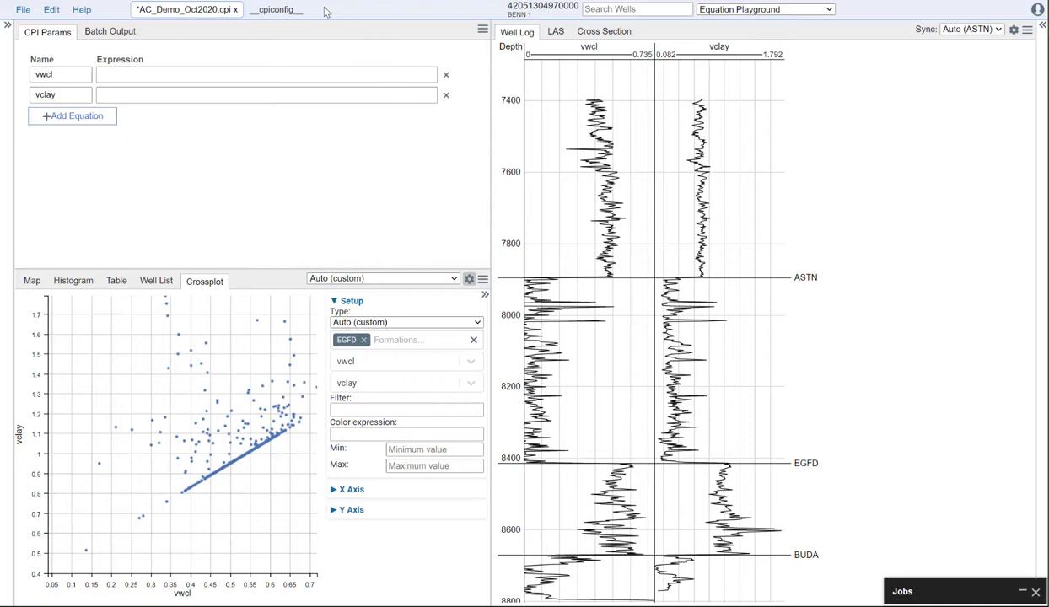
Step: Return to the __cpiconfig__ overrides and review the complete alias and equation text
left_click(277, 14)
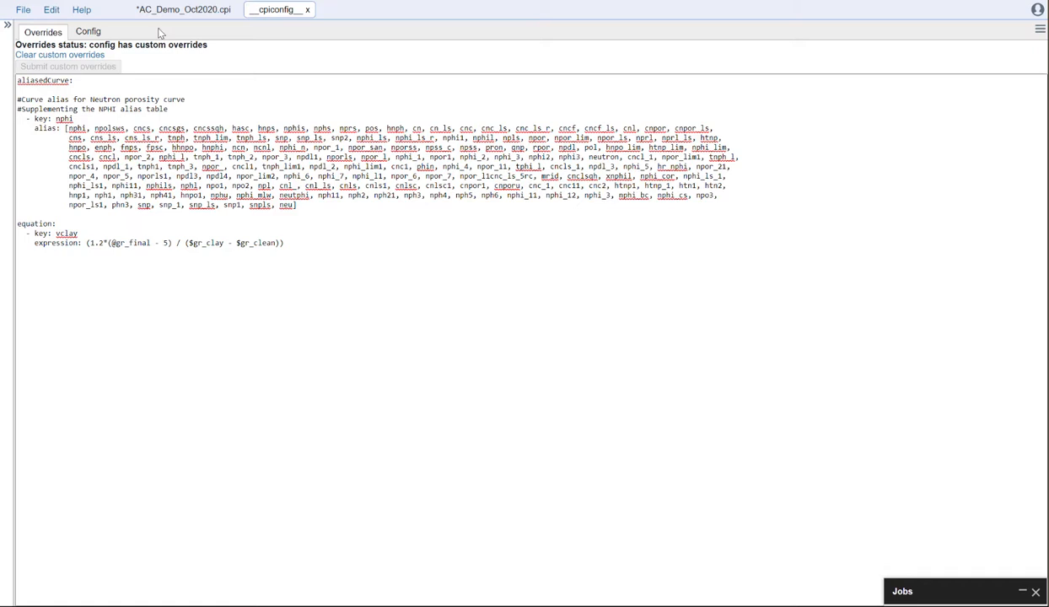
left_click_drag(295, 245, 10, 82)
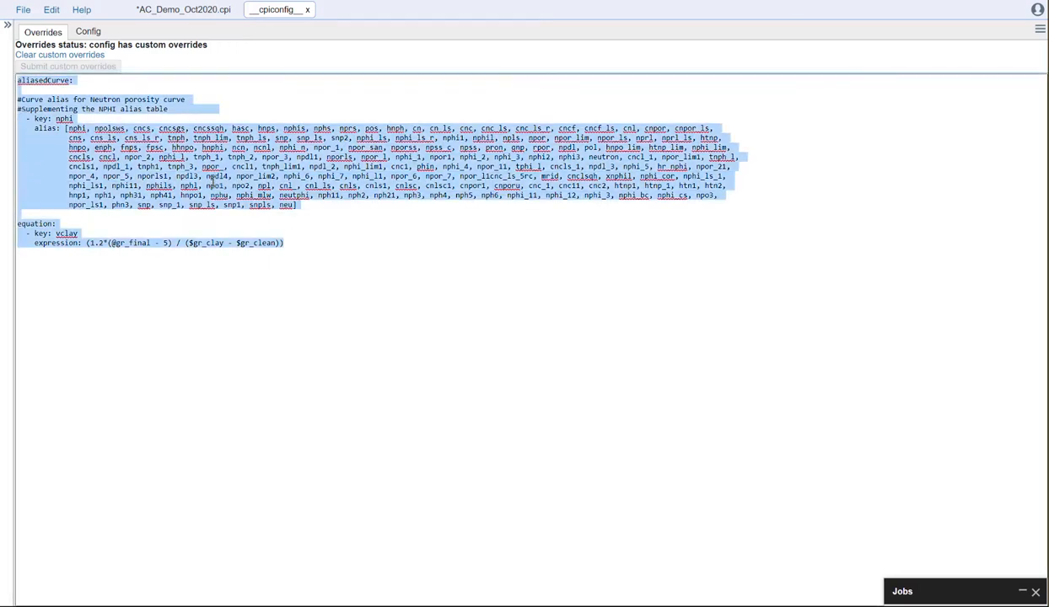
left_click(311, 243)
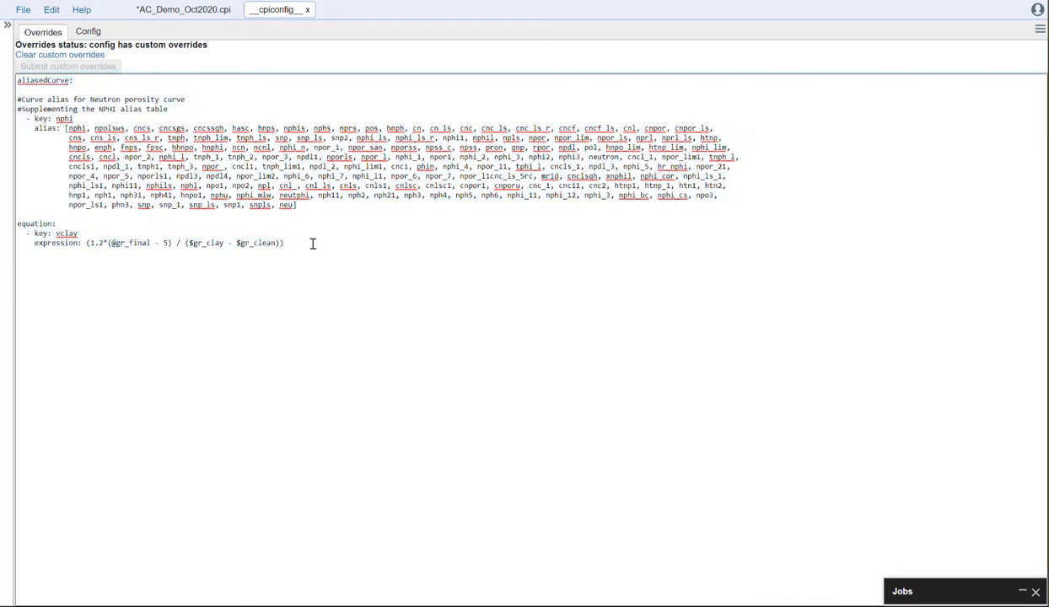